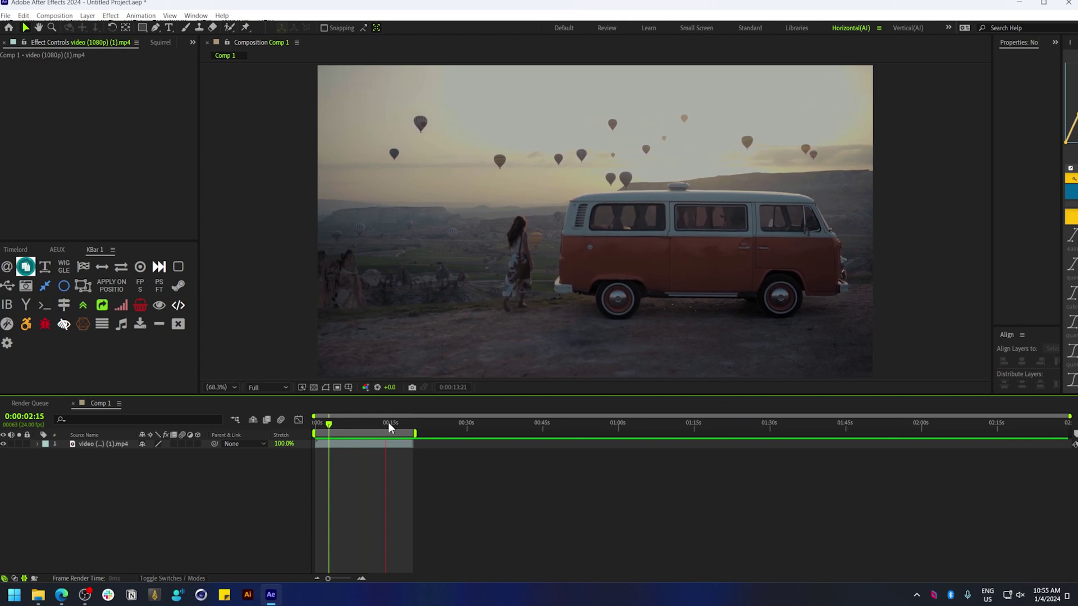
- At 0:00:08:22, duplicate the video layer
drag(389, 422, 360, 422)
click(101, 447)
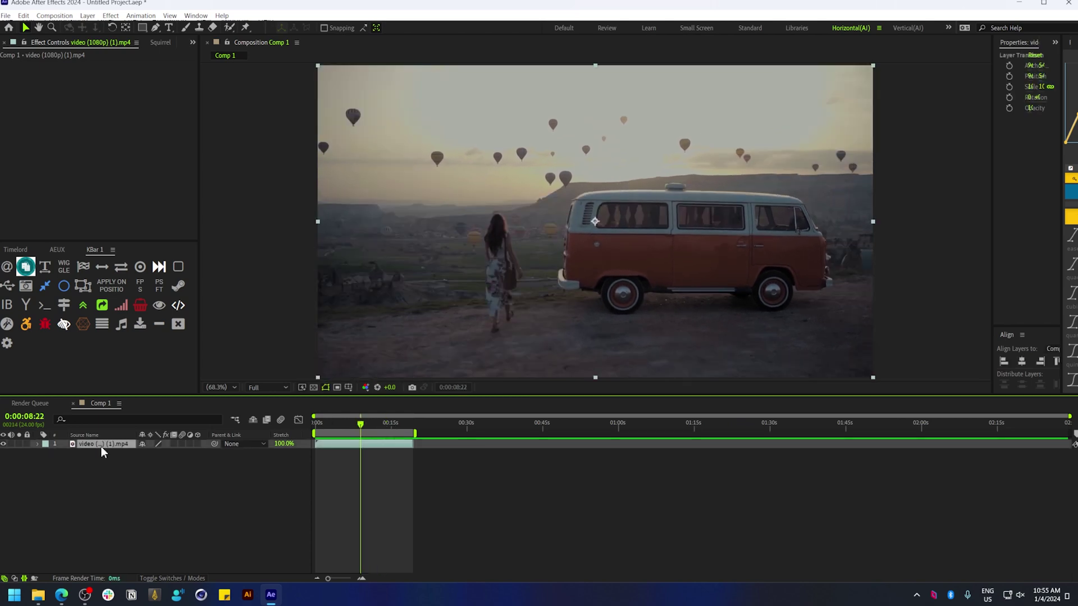
key(ctrl+d)
- Rename the bottom copy 'Background' and the top copy 'Foreground'
click(95, 457)
click(98, 451)
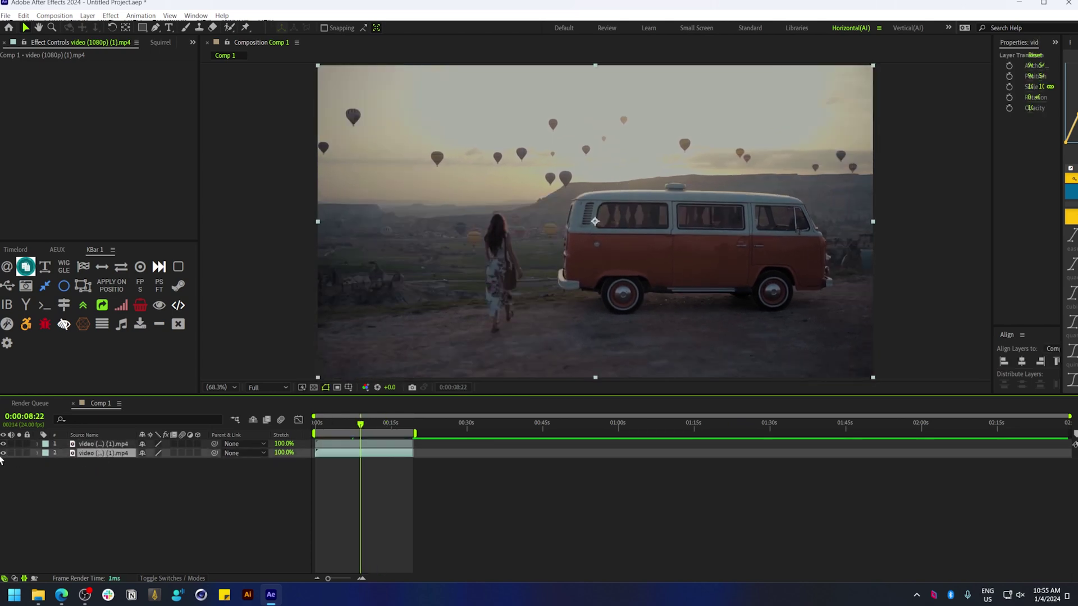
key(Return)
text(Ba)
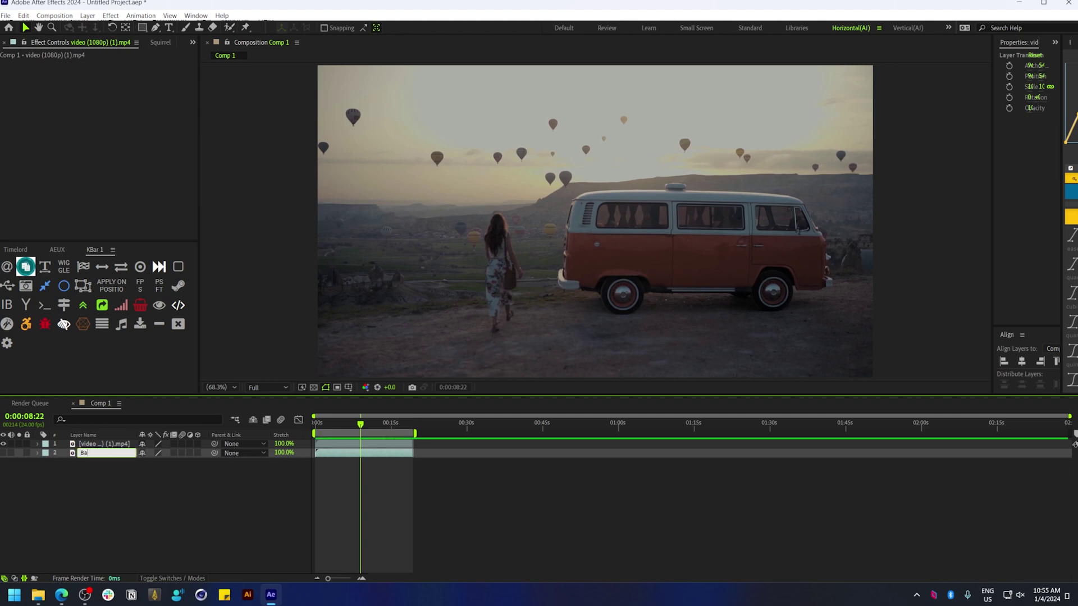
text(ckground)
key(Return)
click(115, 443)
key(Return)
text(Foreground)
key(Return)
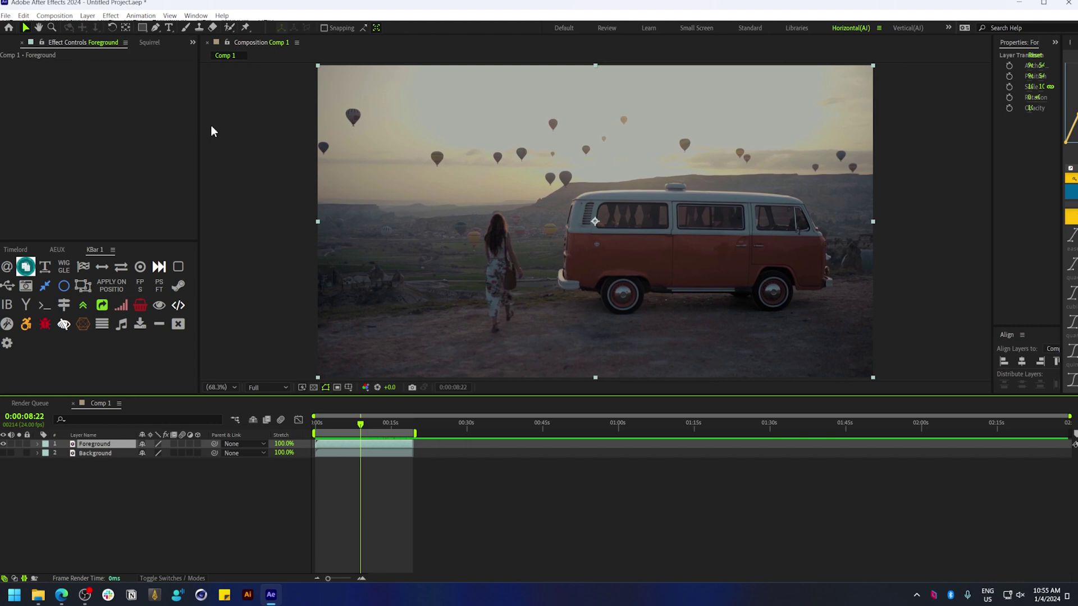
click(229, 29)
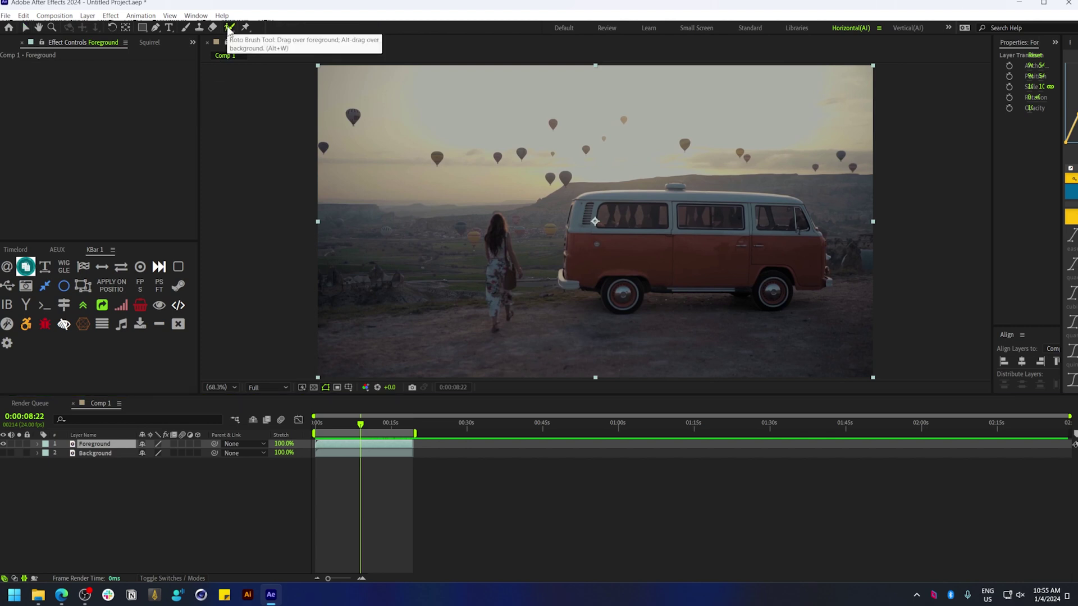
- In the Foreground layer view, paint Roto Brush strokes over the van and the woman
double_click(105, 445)
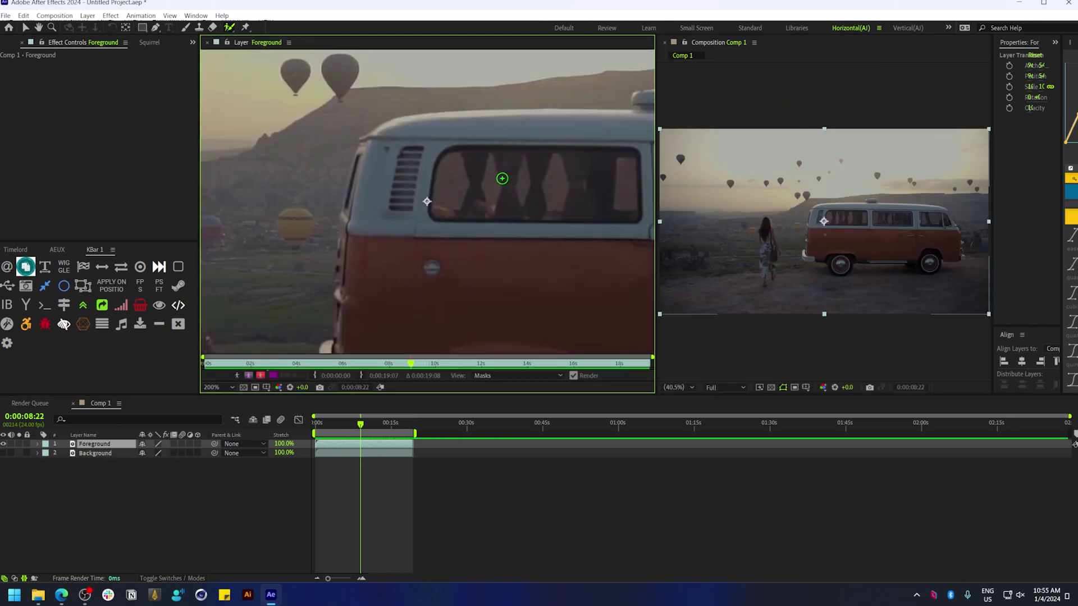
key(comma)
key(comma)
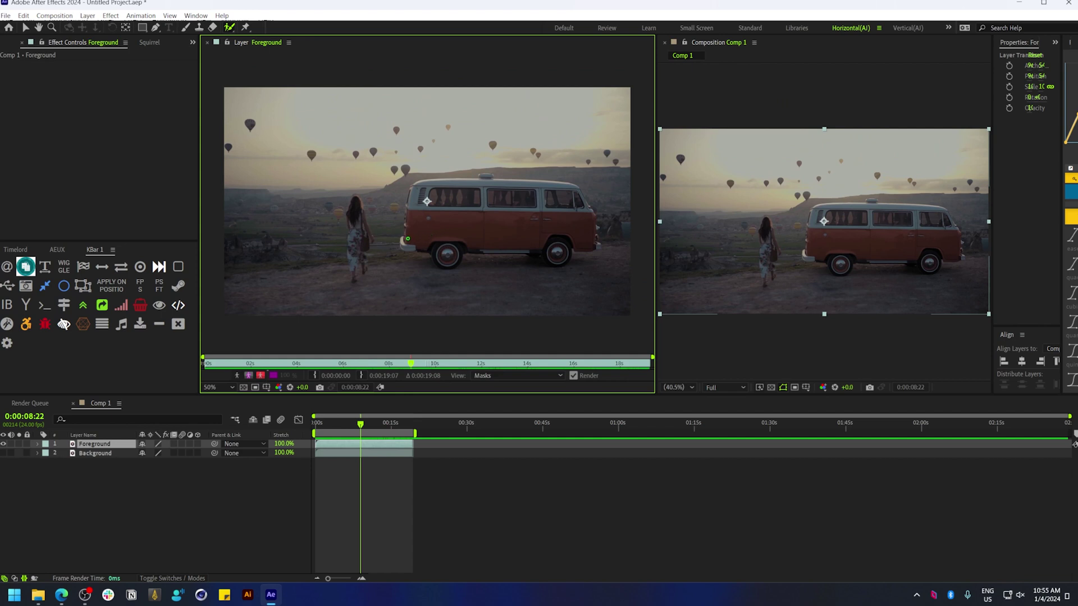
mouse_move(408, 238)
mouse_down()
mouse_move(414, 197)
mouse_move(483, 183)
mouse_move(564, 196)
mouse_up()
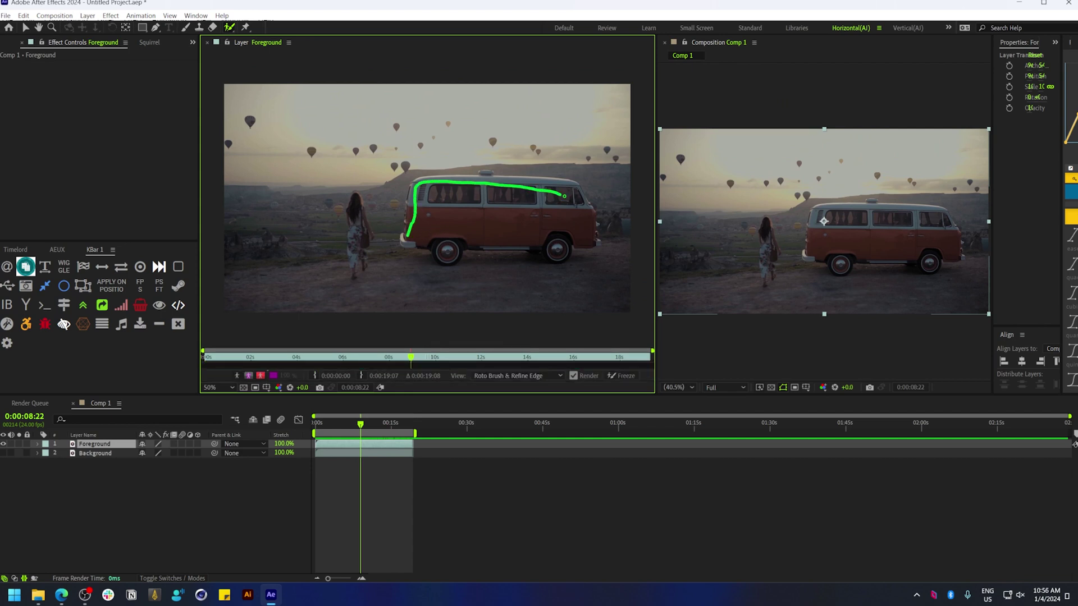
drag(580, 235, 423, 236)
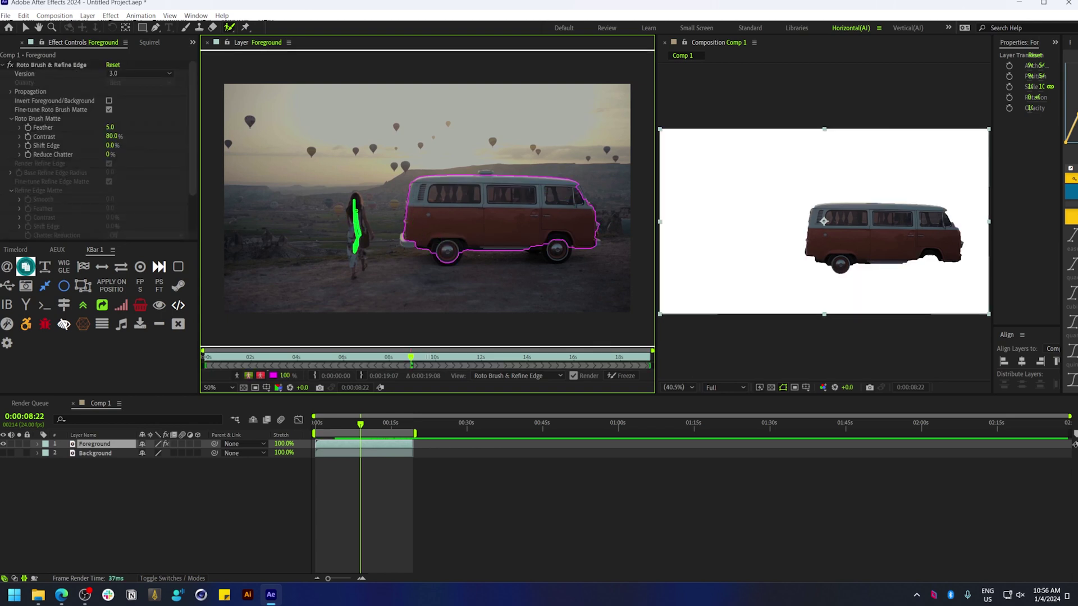
drag(356, 211, 366, 241)
key(period)
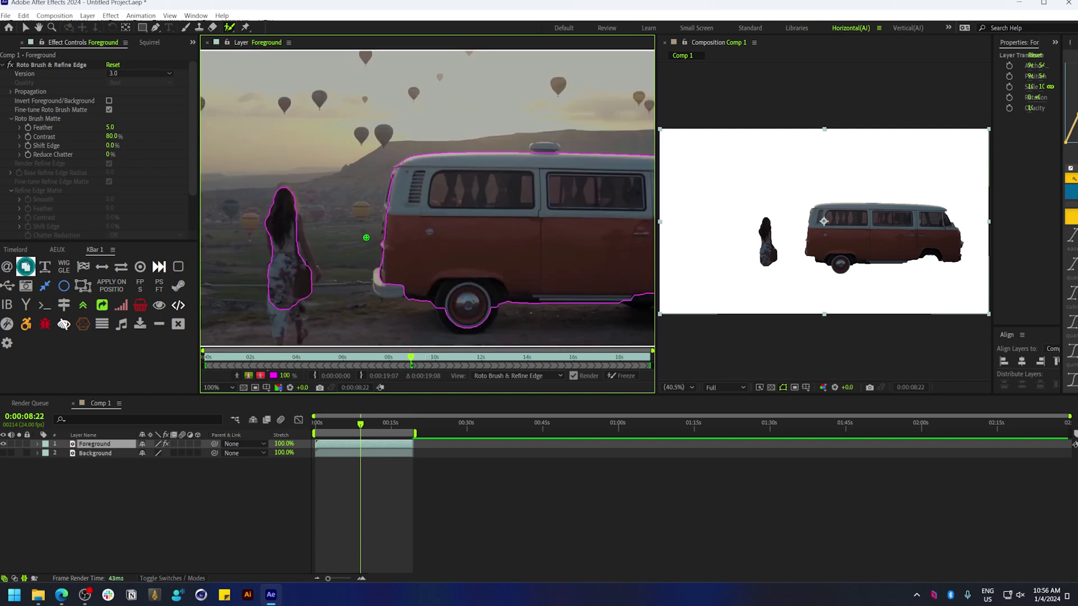
key(period)
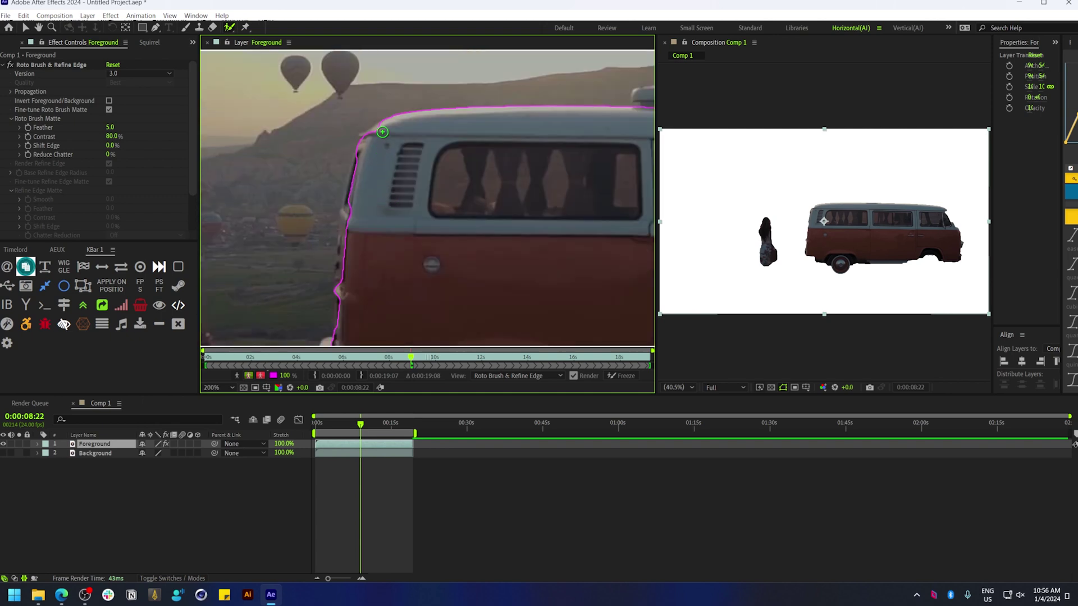
mouse_move(382, 132)
mouse_down()
mouse_move(346, 253)
mouse_move(383, 289)
mouse_move(377, 219)
mouse_move(396, 113)
mouse_move(396, 155)
mouse_move(448, 255)
mouse_up()
- Subtract the gap between woman and van; add the van's bumper, wheels, rear edge and her arm
scroll(396, 220, down, 2)
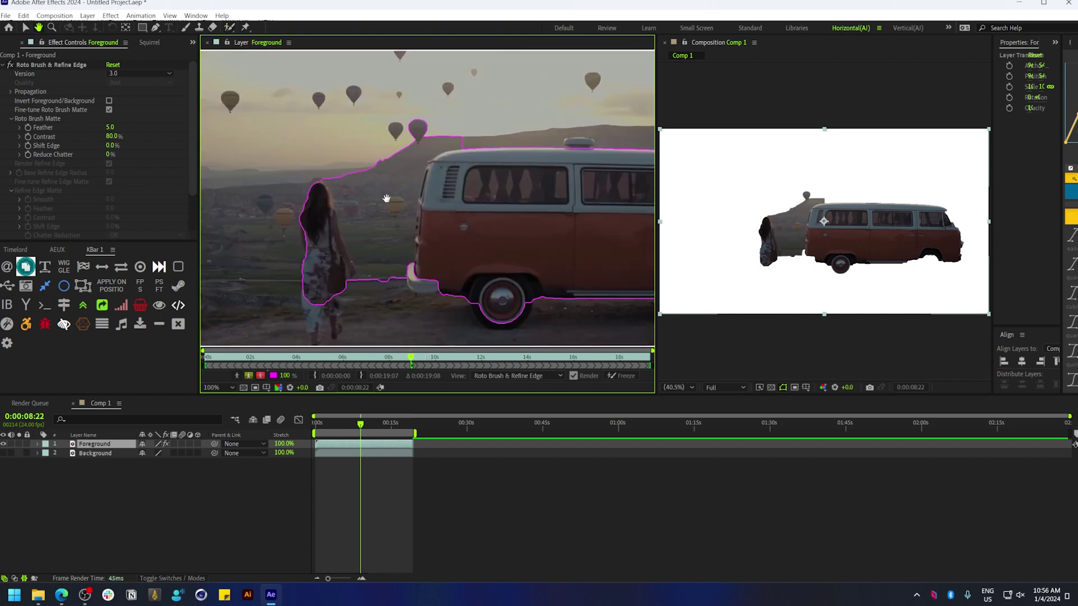
key(alt+w)
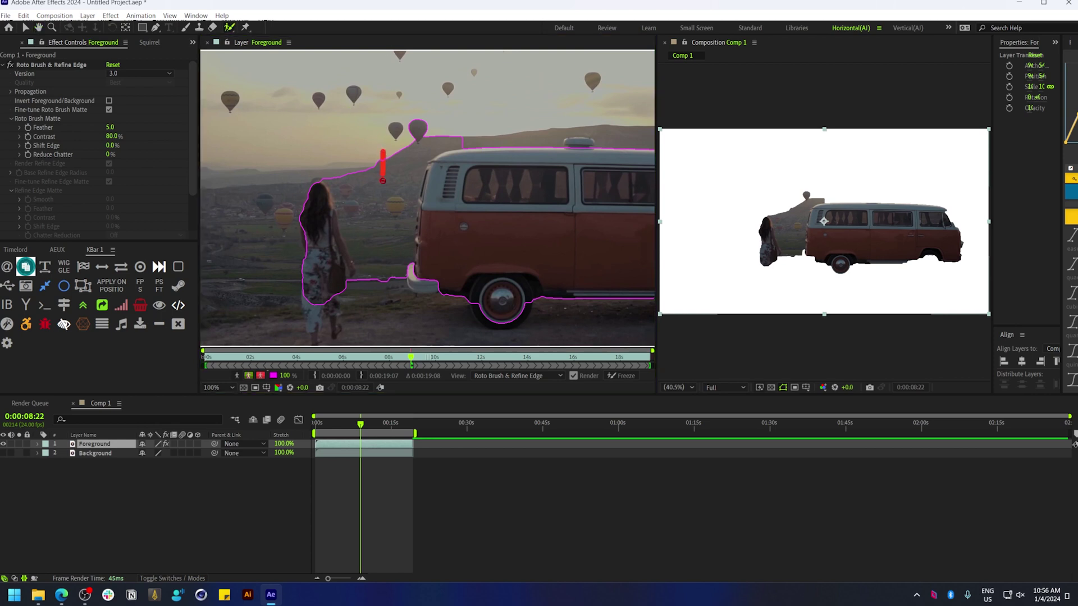
drag(380, 269, 381, 272)
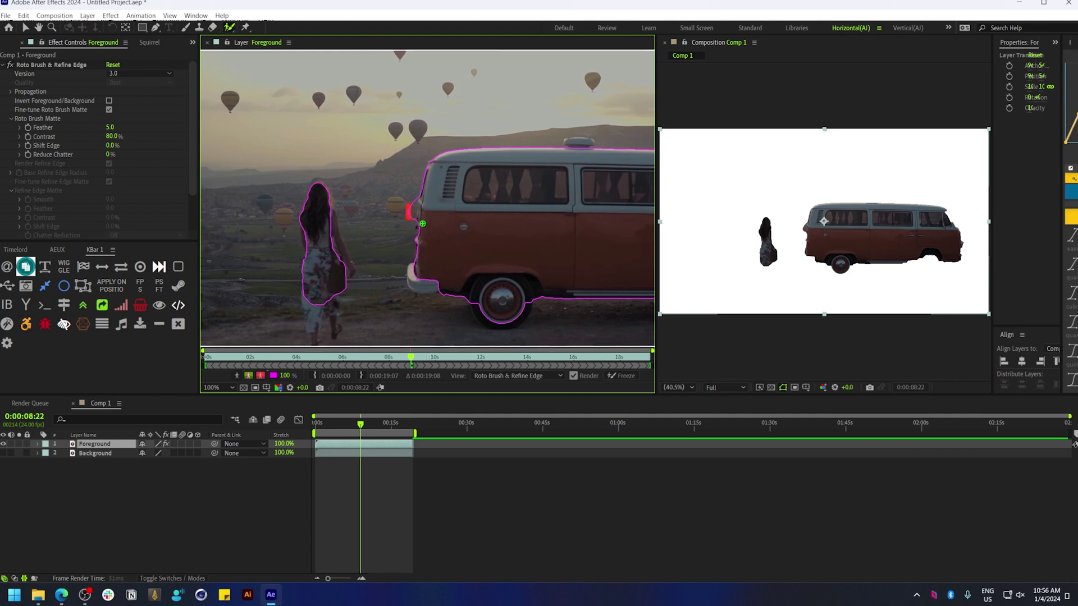
mouse_move(418, 226)
mouse_down()
mouse_move(413, 275)
mouse_move(438, 290)
mouse_move(435, 224)
mouse_move(478, 247)
mouse_up()
drag(552, 255, 459, 265)
drag(519, 234, 601, 211)
drag(624, 103, 628, 135)
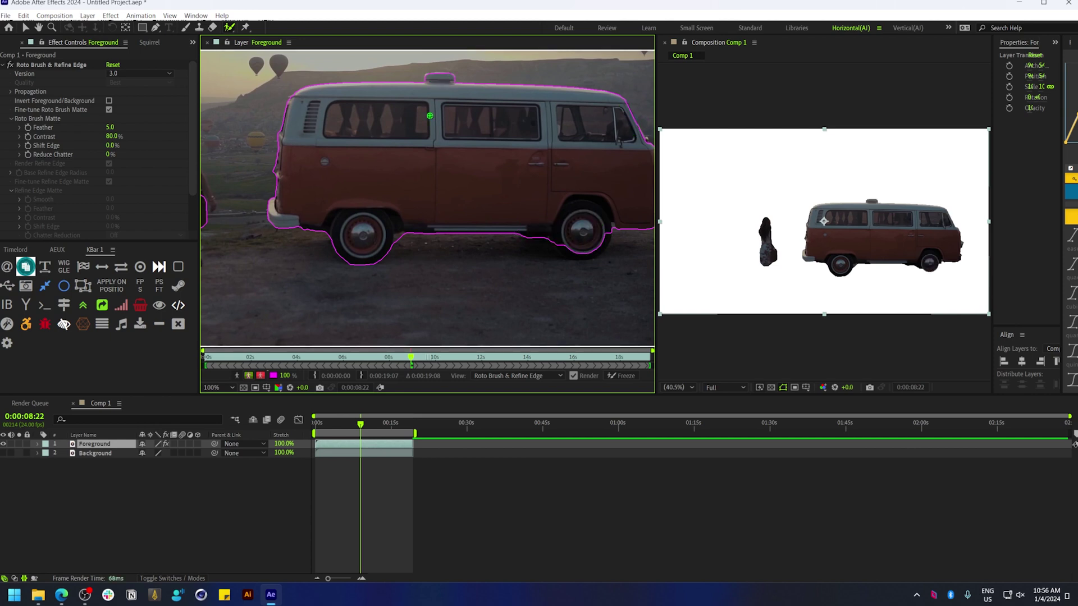
mouse_move(213, 152)
mouse_down()
mouse_move(366, 175)
mouse_move(358, 217)
mouse_up()
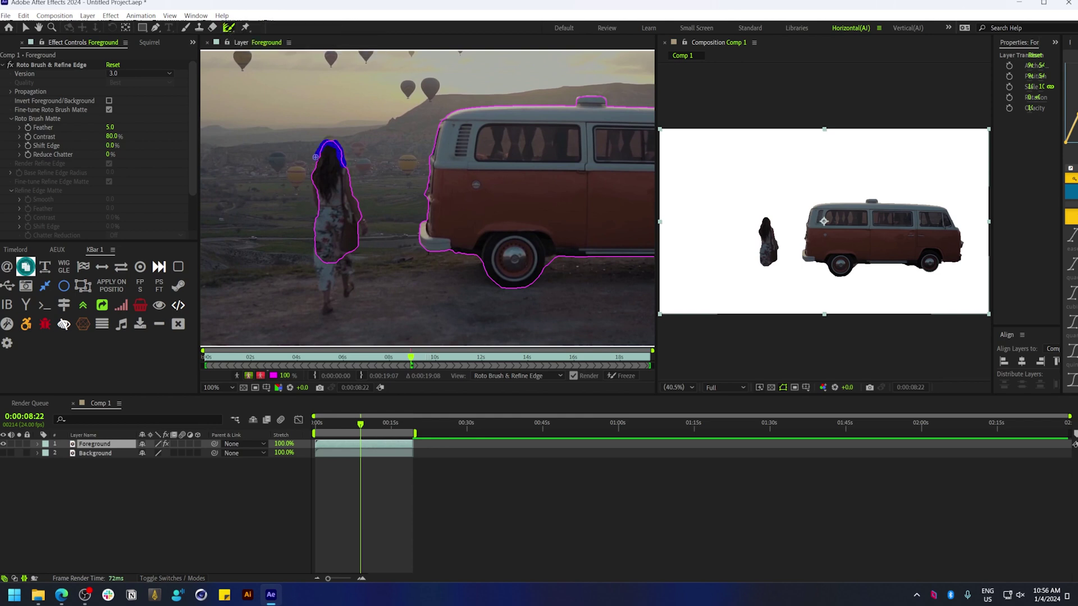
- Refine the matte edge around the woman's hair
drag(312, 170, 313, 169)
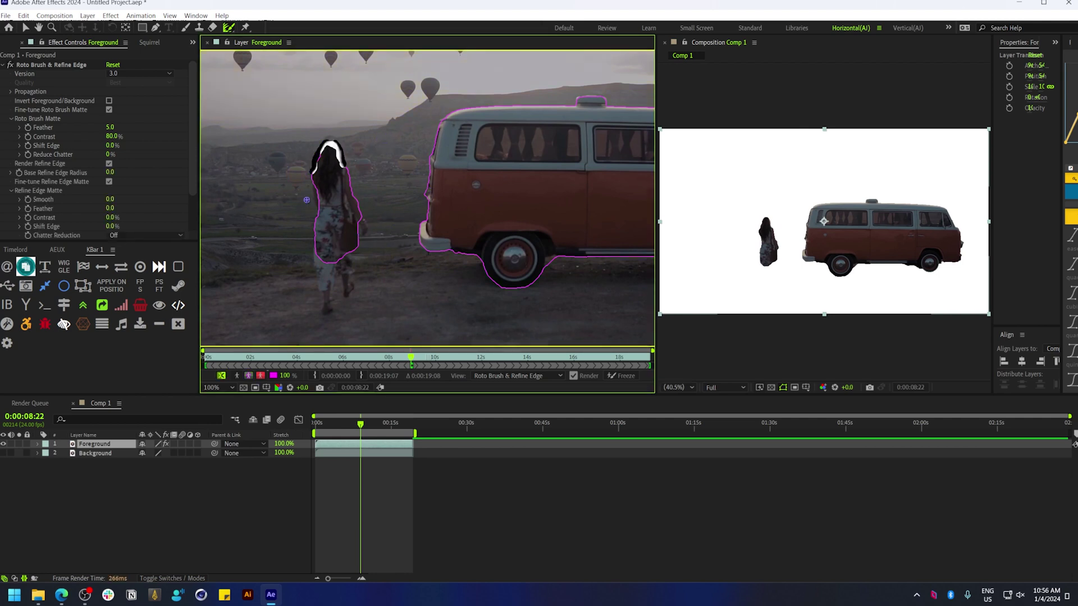
click(235, 31)
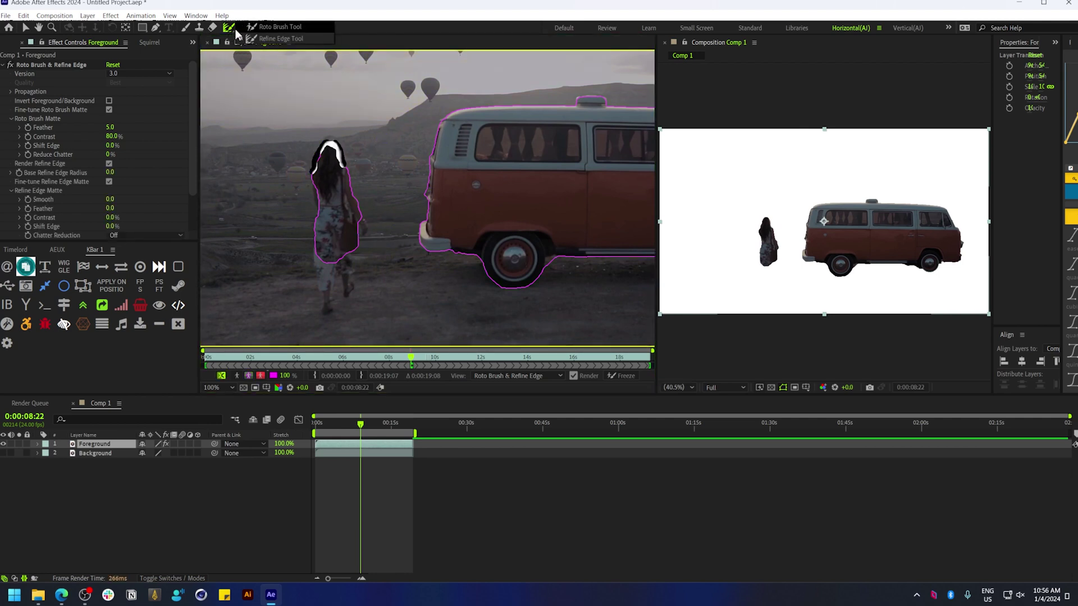
click(264, 30)
- Add the woman's legs, propagate the matte through later frames, and fix the van's rear bumper
drag(323, 262, 325, 300)
key(comma)
key(comma)
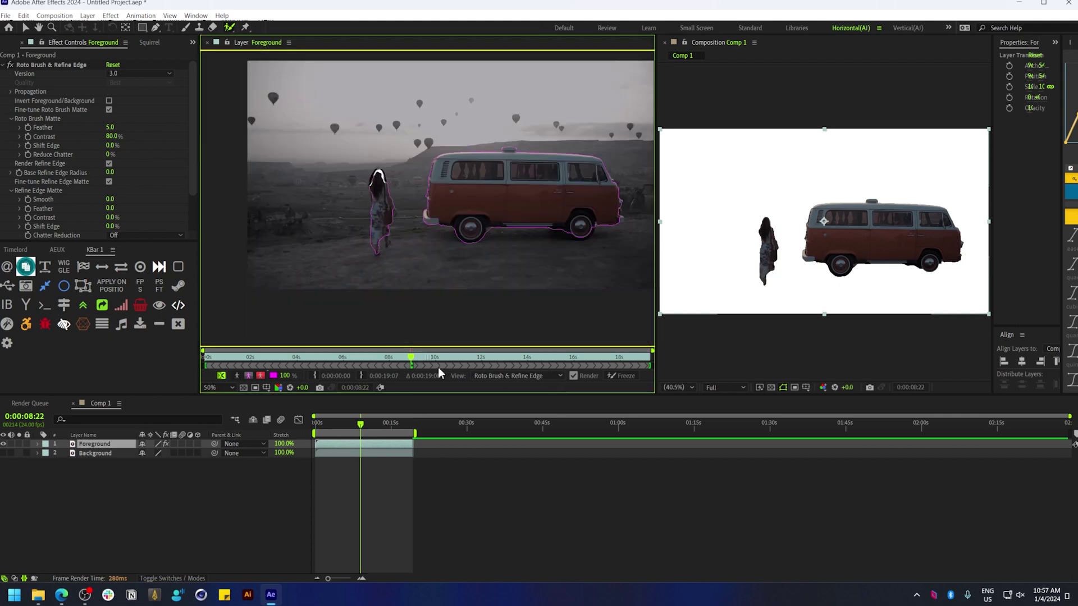
drag(412, 356, 421, 362)
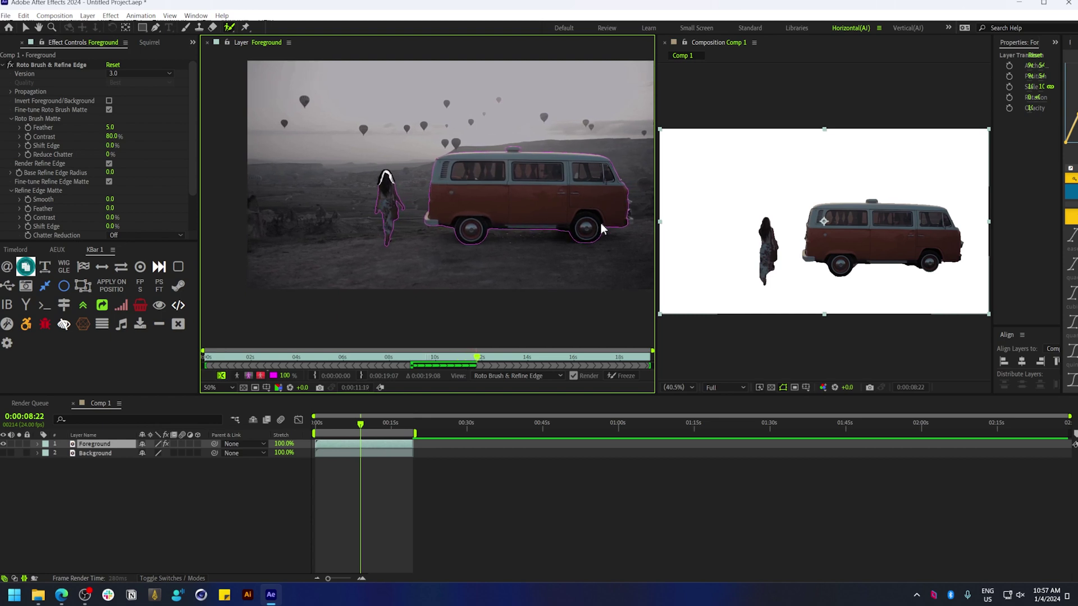
key(period)
drag(613, 221, 350, 227)
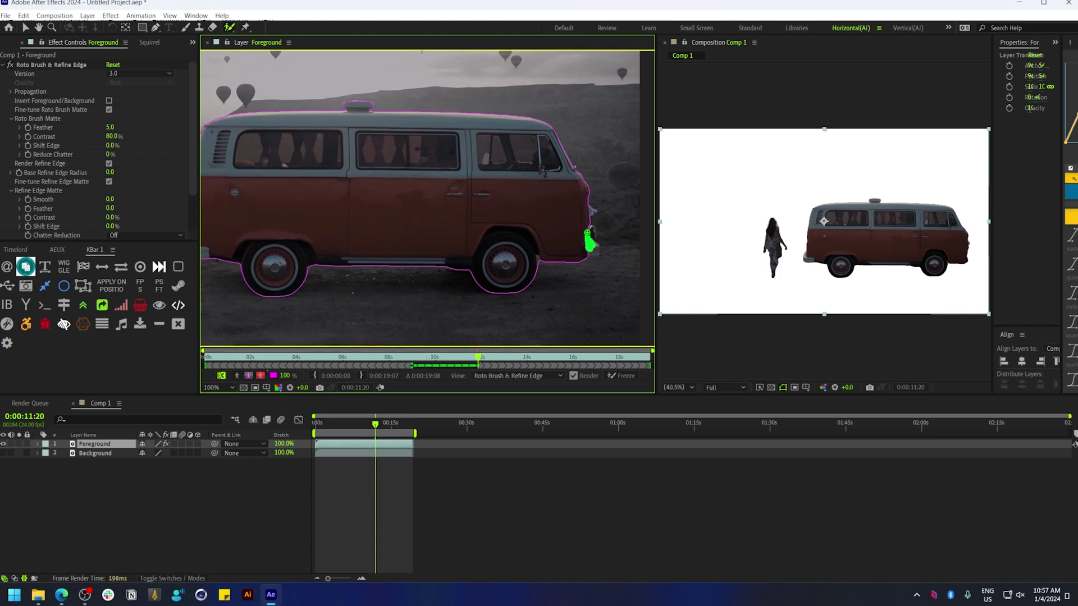
drag(587, 232, 577, 250)
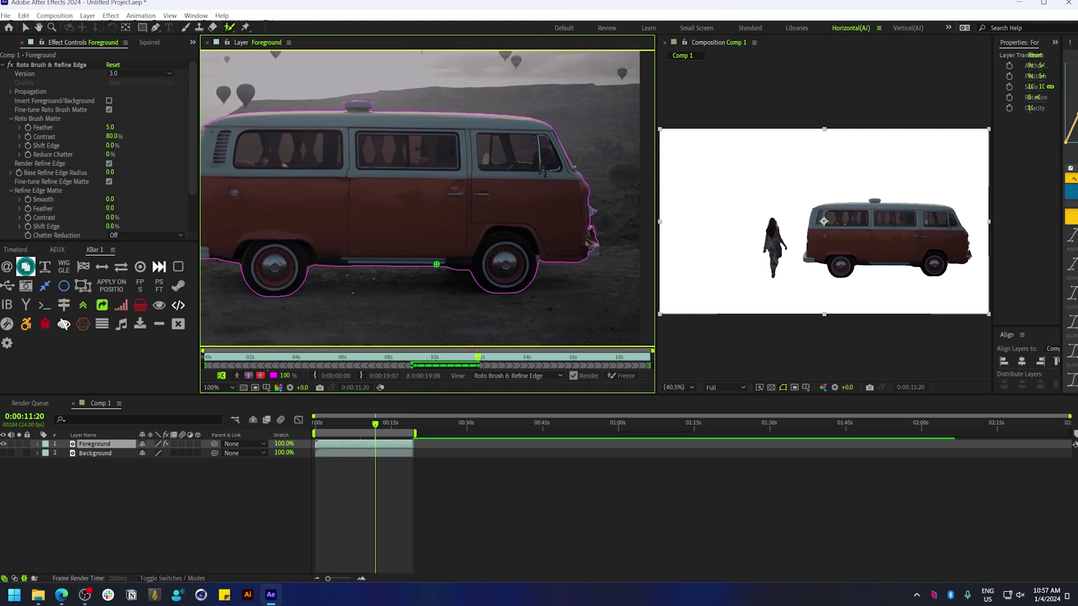
key(space)
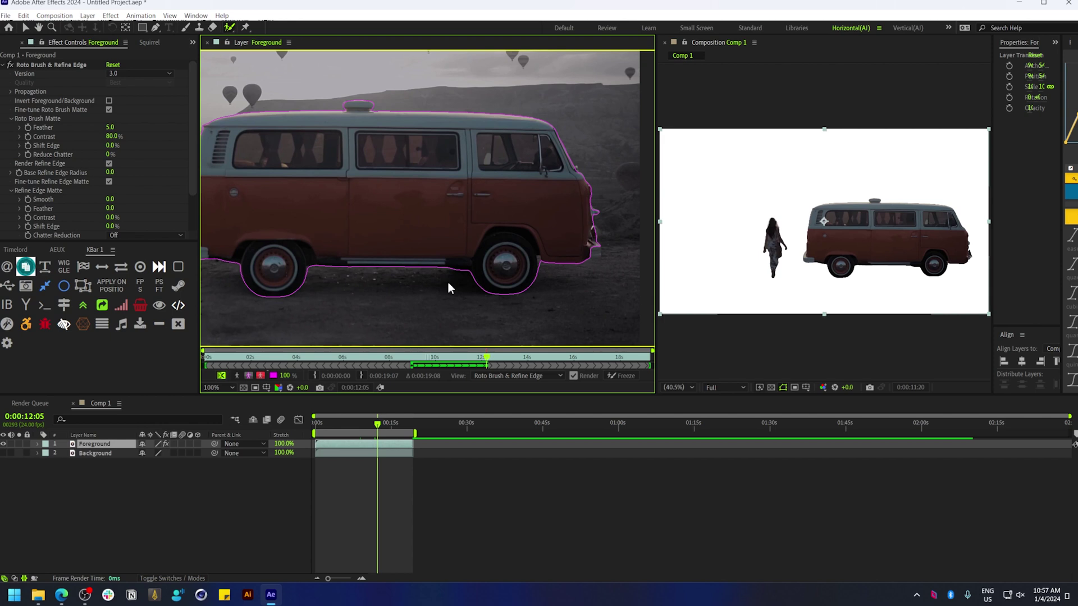
scroll(448, 282, down, 2)
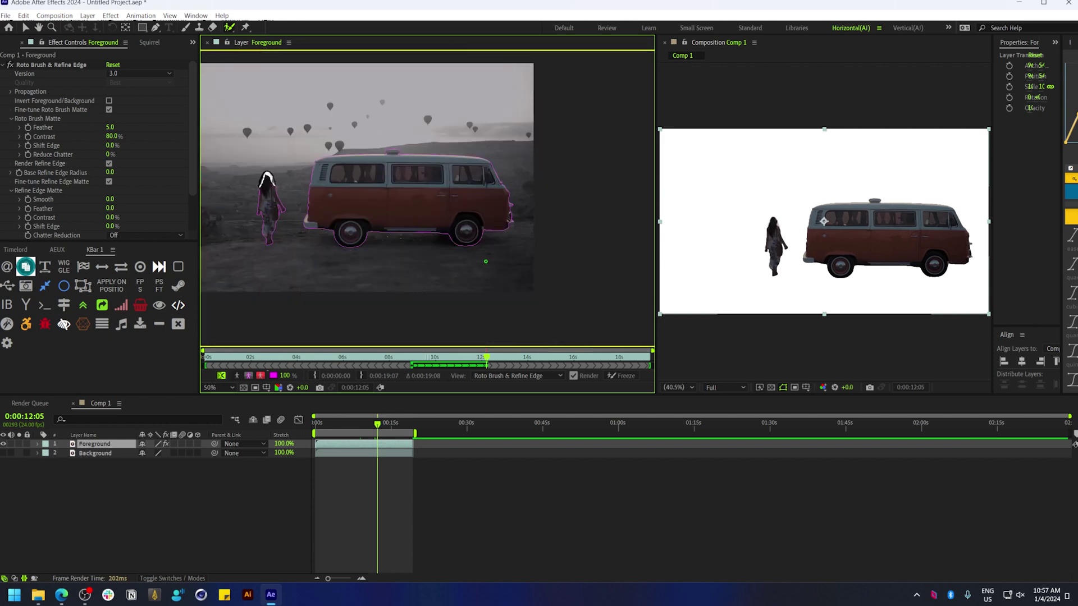
- Freeze the Foreground roto matte across all 465 frames
click(619, 377)
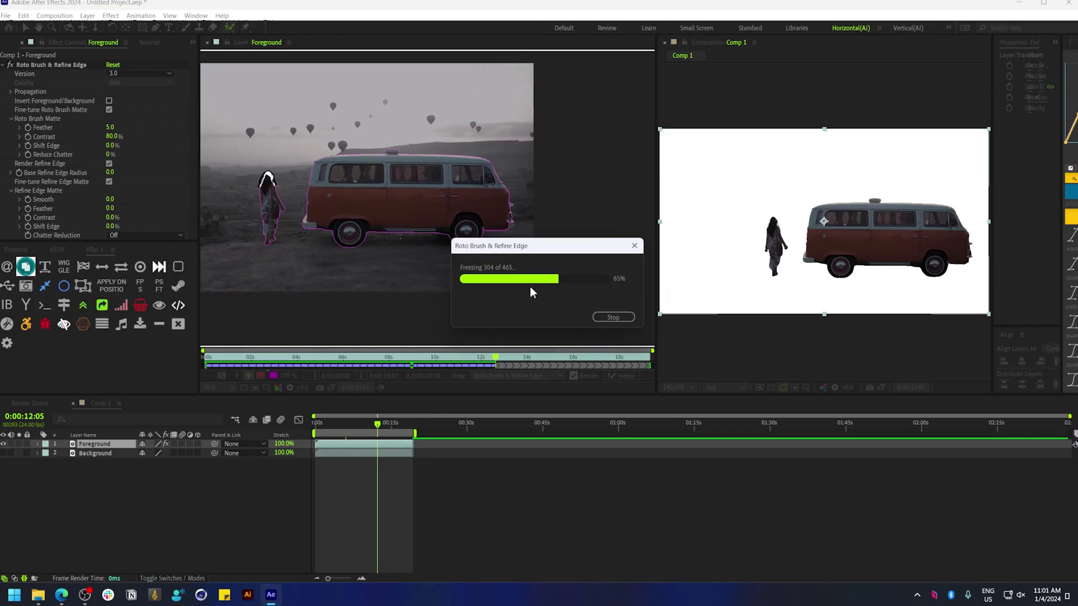
- Feather the cutout matte to 8.3 with 40% Shift Edge, then start a text layer
click(207, 43)
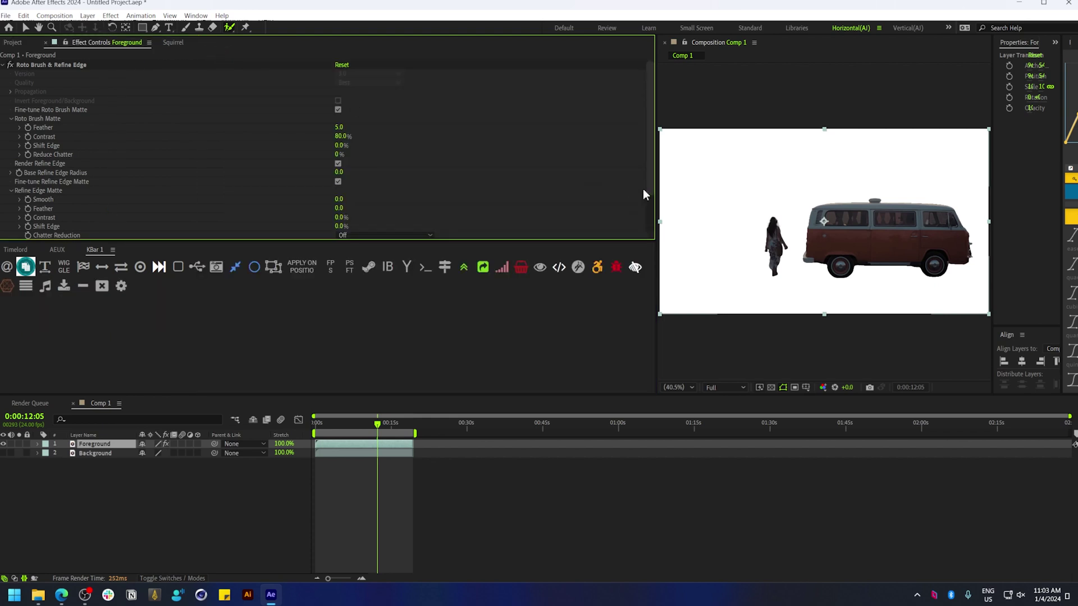
drag(655, 189, 192, 209)
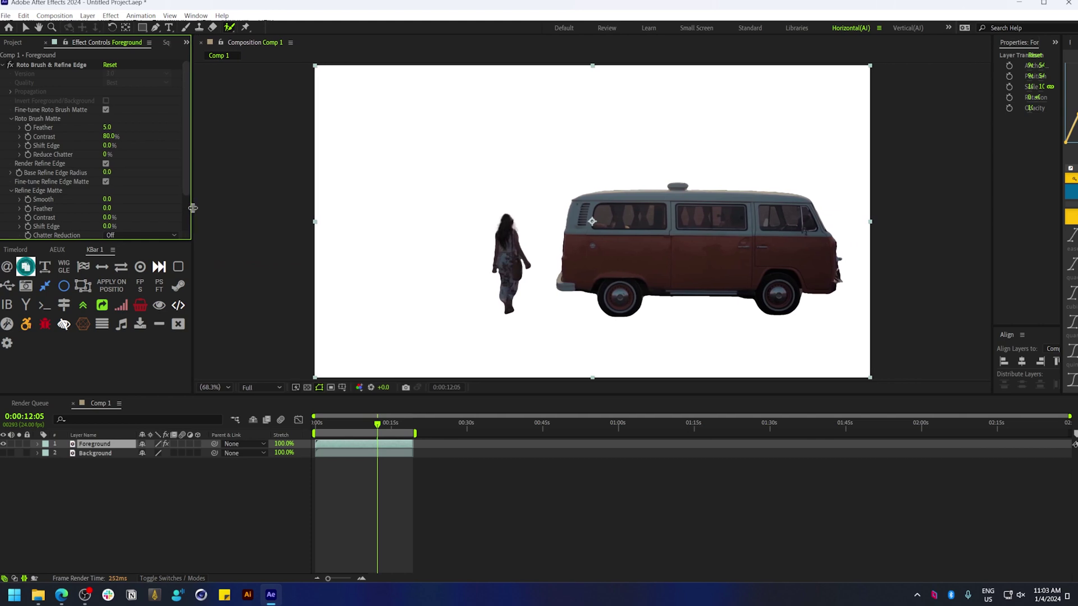
key(period)
key(period)
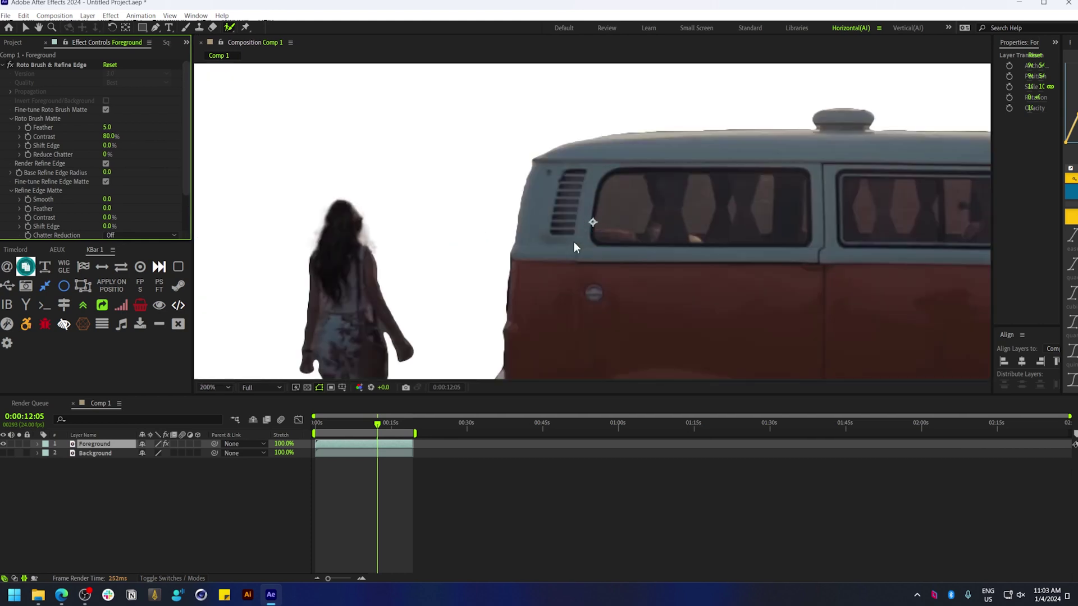
mouse_move(105, 128)
mouse_down()
mouse_move(138, 129)
mouse_move(116, 146)
mouse_move(130, 144)
mouse_up()
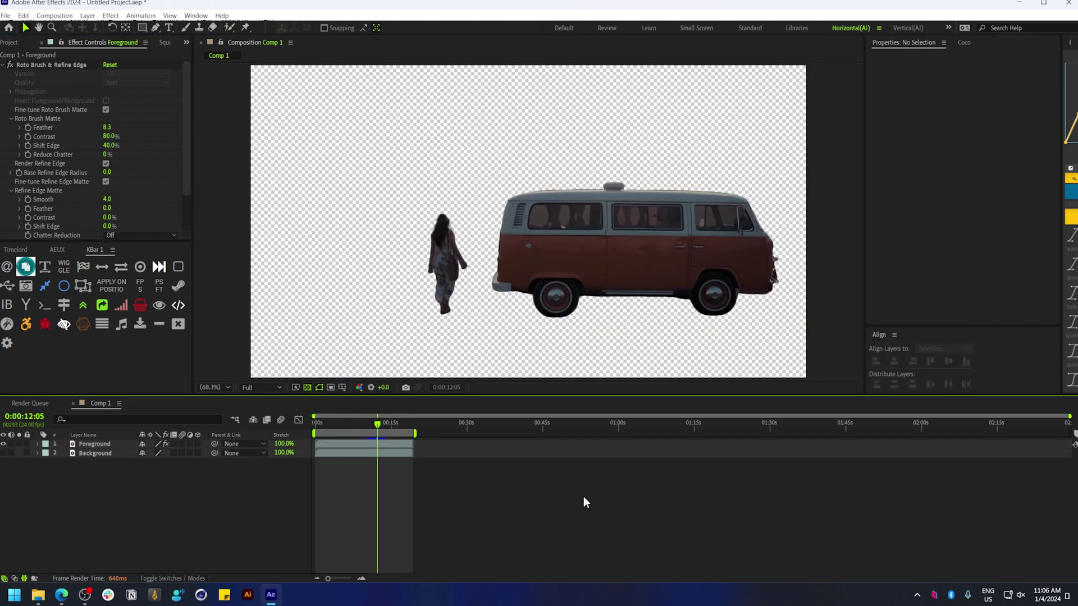
click(168, 27)
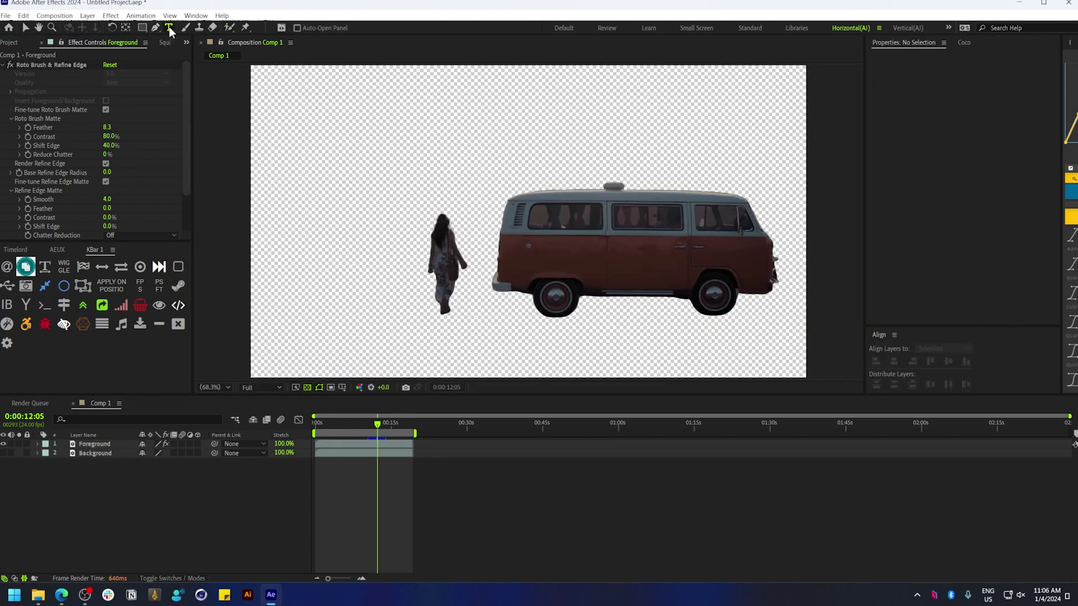
click(385, 196)
- Type the title 'TURKEY' and move it right and down
text(TURKEY)
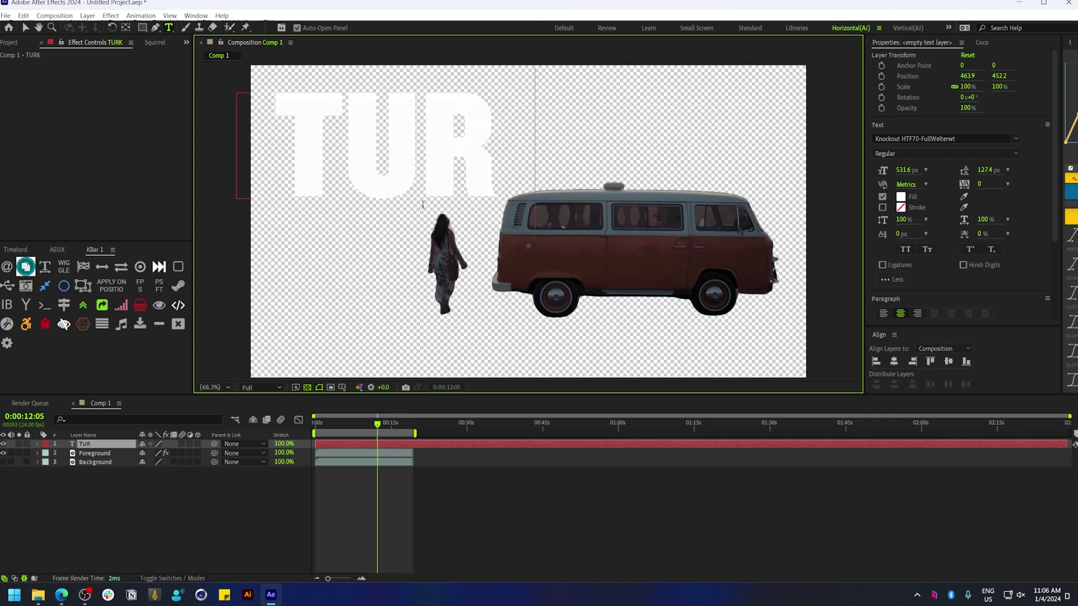
click(26, 28)
drag(337, 133, 545, 197)
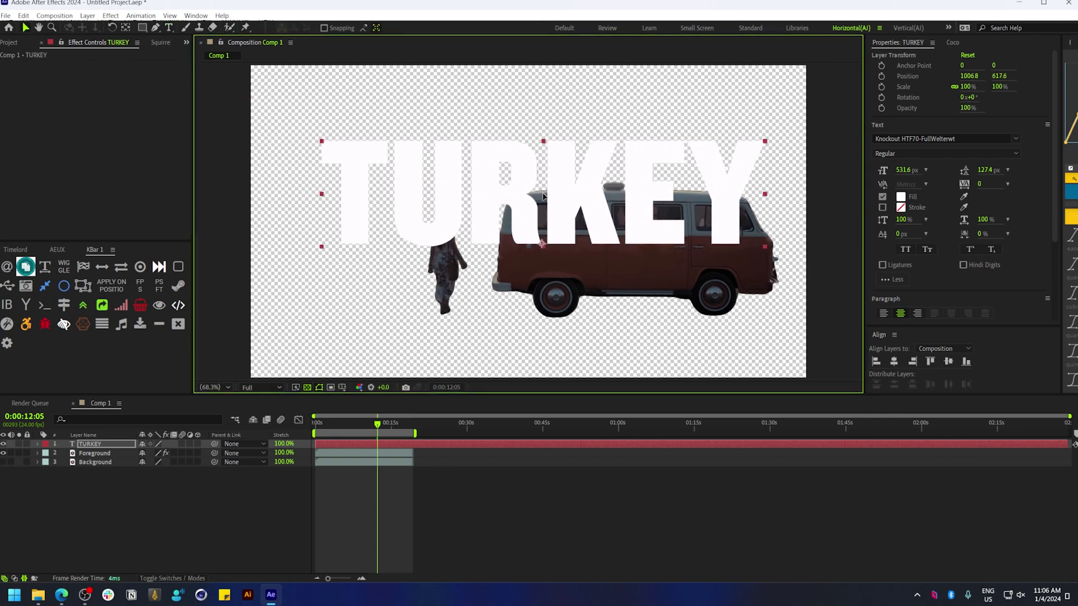
- Show the balloon Background and place the Foreground cutout above the TURKEY layer
click(3, 462)
click(90, 444)
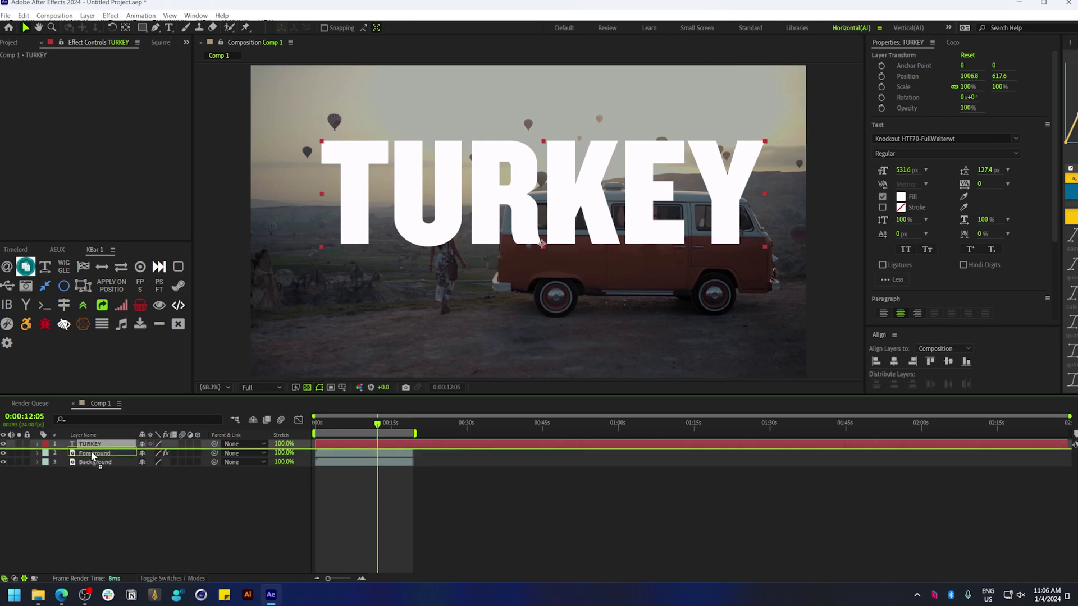
drag(90, 454, 89, 442)
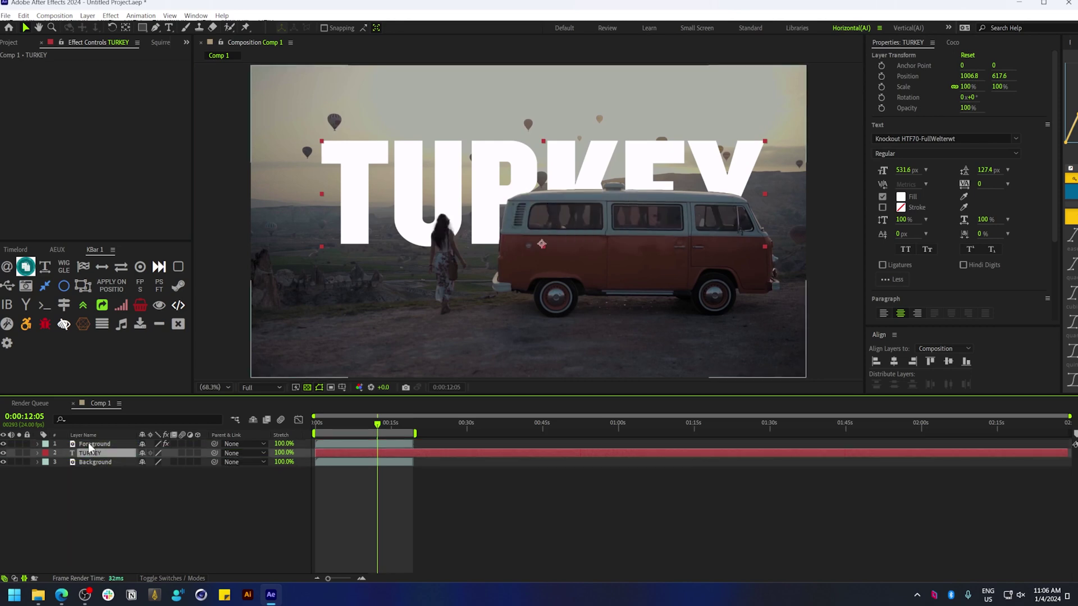
click(18, 443)
click(18, 442)
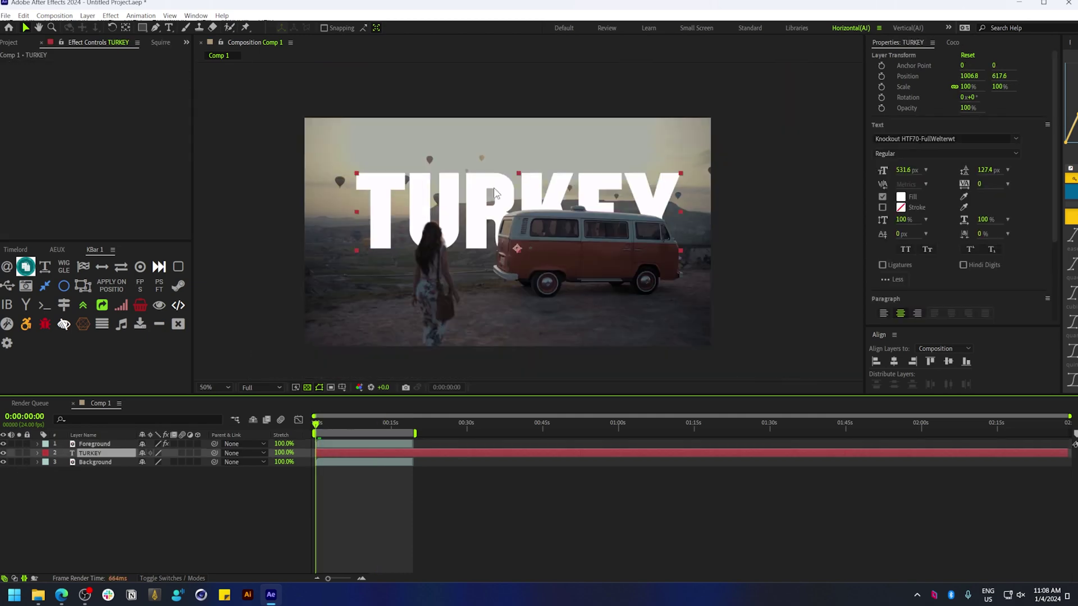
- Keyframe TURKEY sliding down into place and fading from 22% to 100% opacity over about a second
key(alt+shift+p)
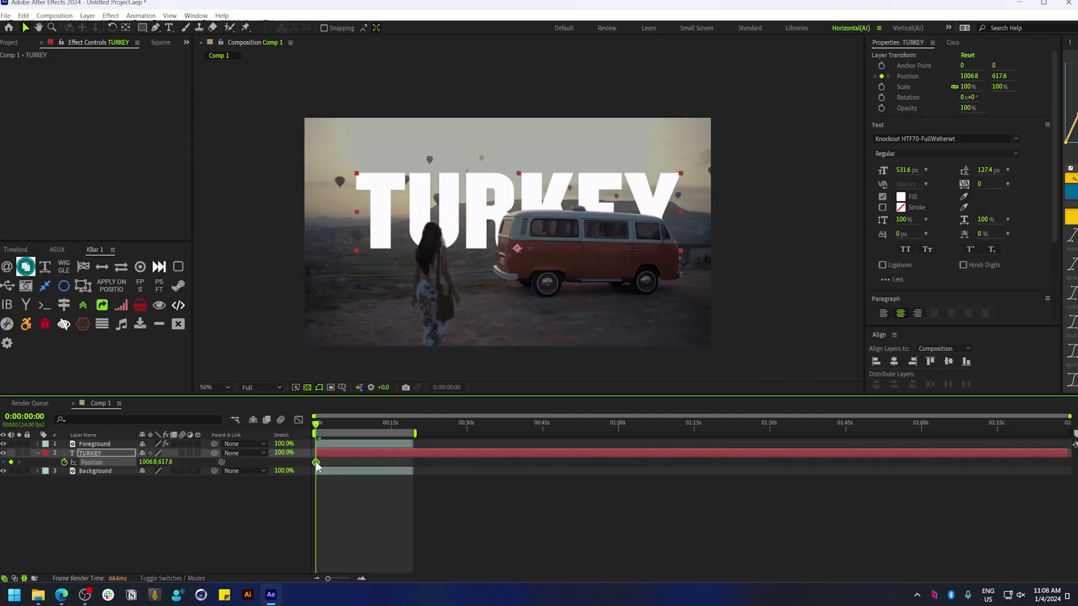
drag(317, 464, 333, 466)
drag(171, 464, 129, 463)
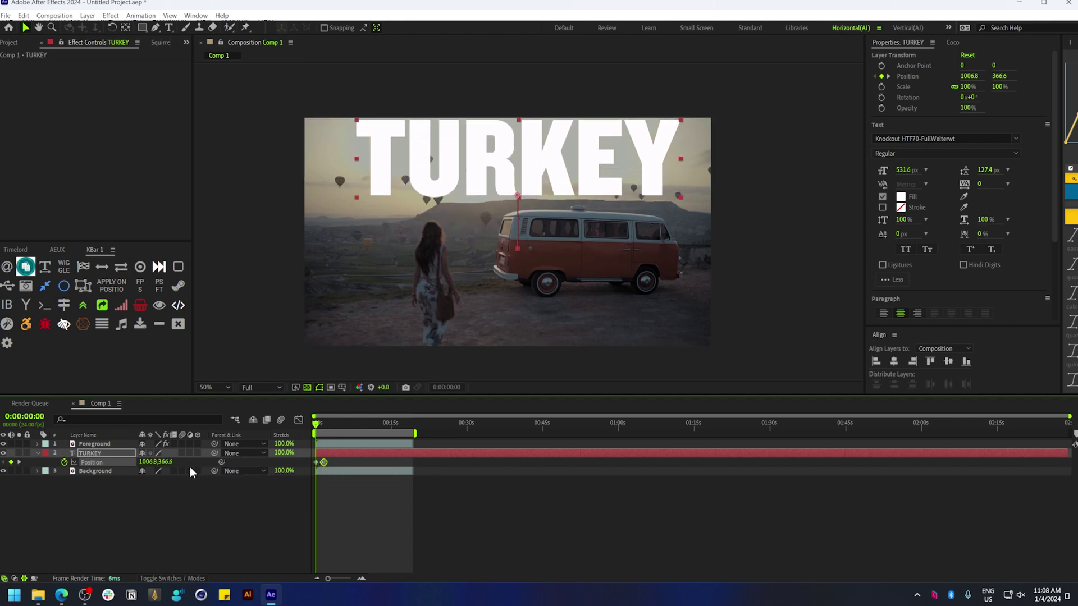
key(shift+t)
key(alt+shift+t)
drag(316, 473, 324, 471)
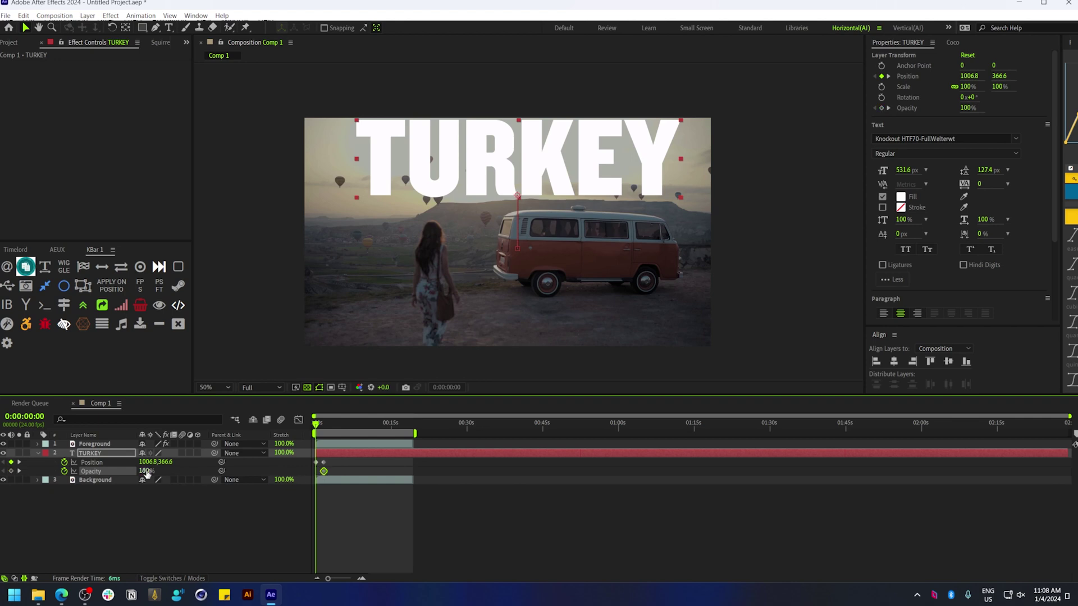
drag(146, 475, 103, 472)
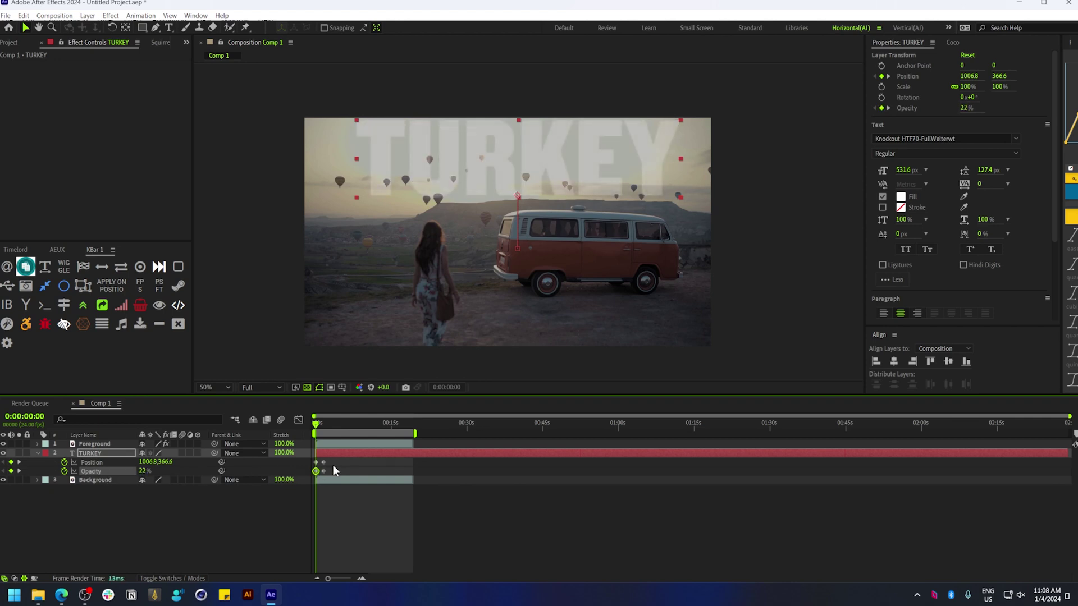
- Apply a Flow ease curve to all the title's keyframes and preview the entrance
drag(336, 482, 297, 458)
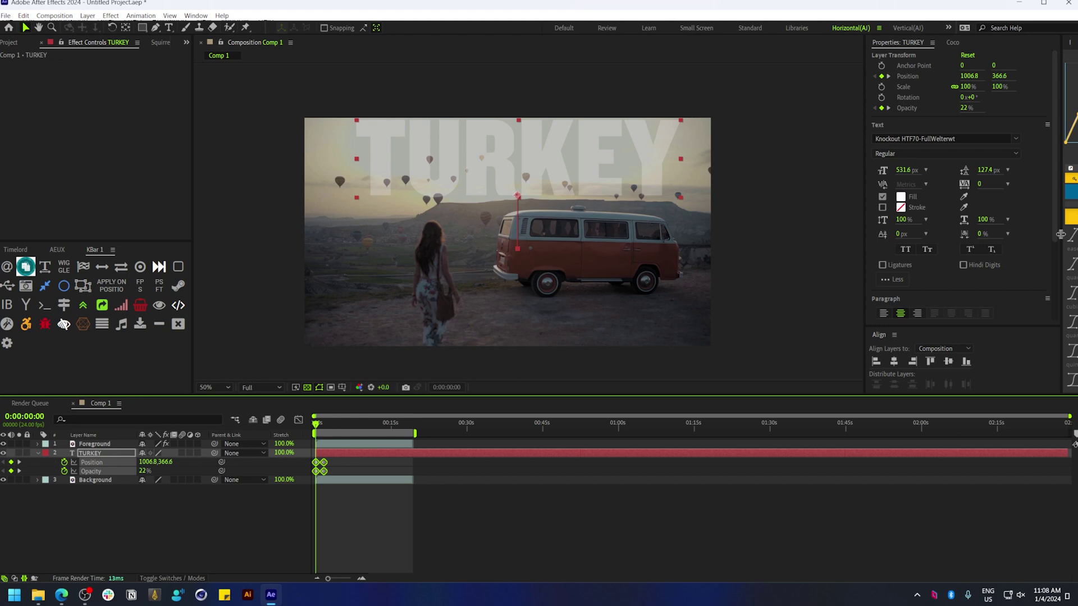
drag(1060, 234, 901, 234)
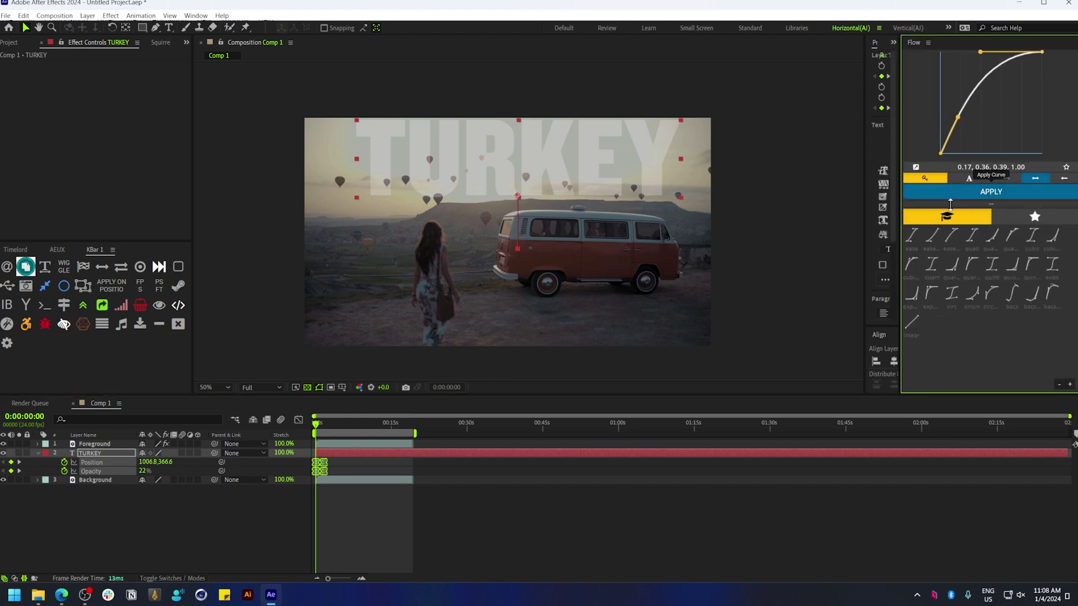
click(955, 193)
click(425, 508)
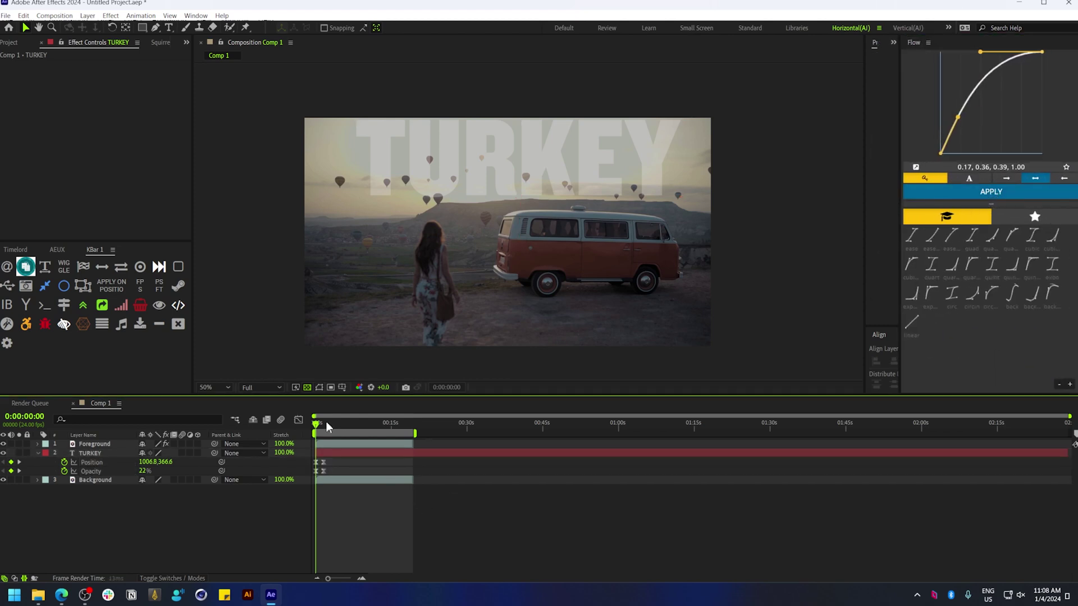
drag(315, 425, 323, 425)
click(91, 462)
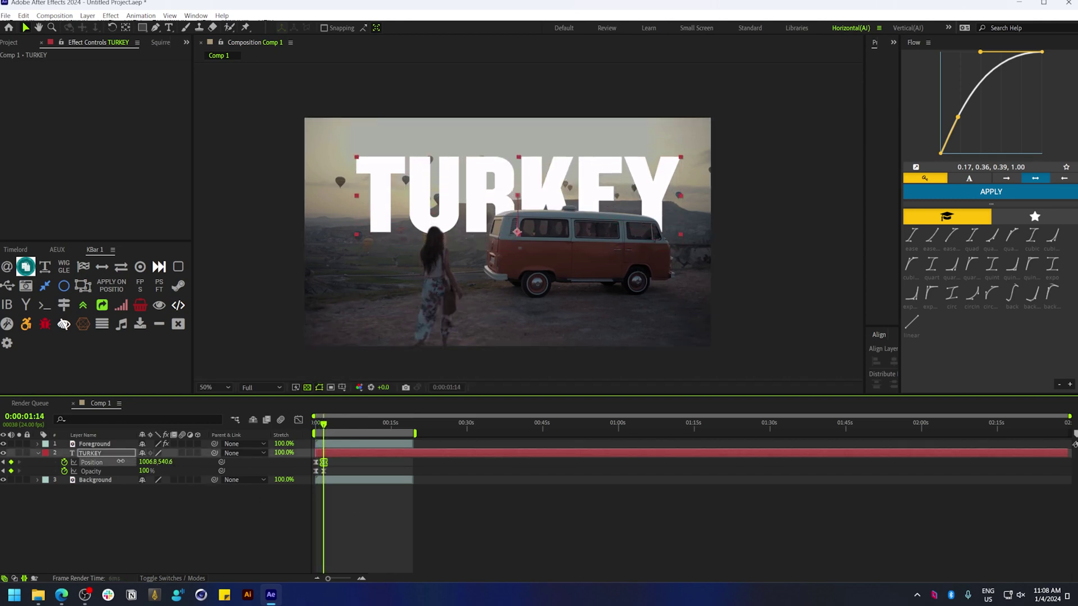
click(463, 525)
click(347, 454)
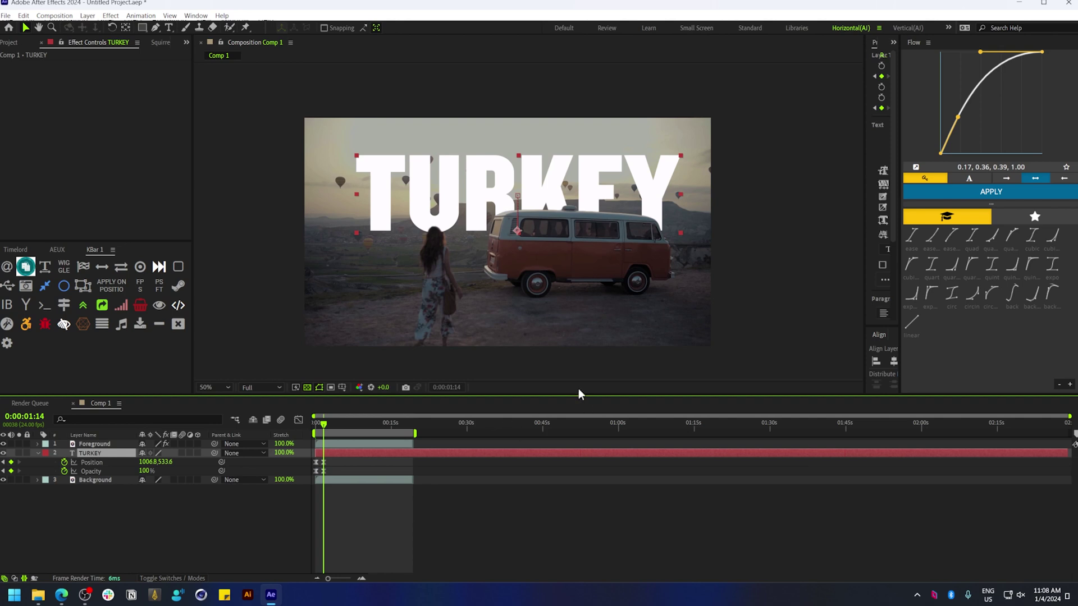
click(105, 444)
- Duplicate the Foreground cutout as Foreground 2 and solo it
key(g)
key(ctrl+d)
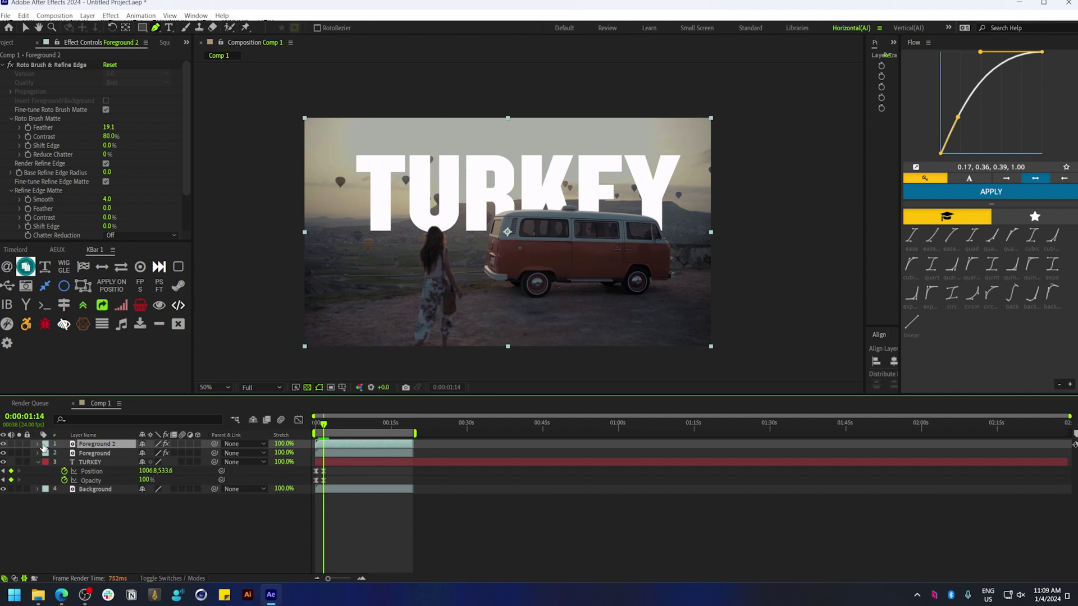
click(19, 443)
- Add Fast Box Blur with radius 66 to Foreground 2 and set its roto Shift Edge to 100%
key(ctrl+space)
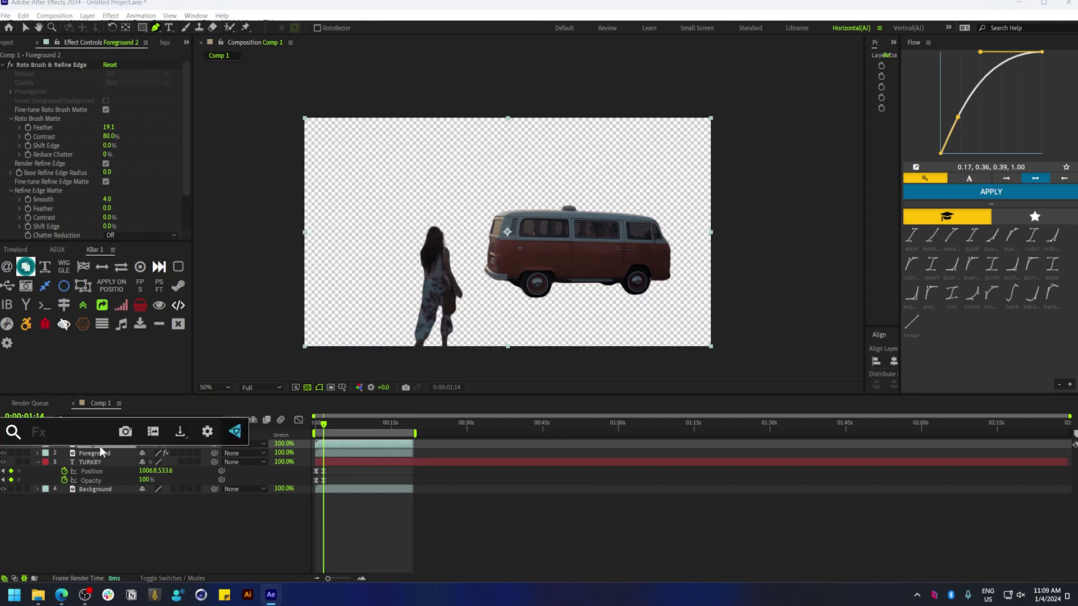
text(fas)
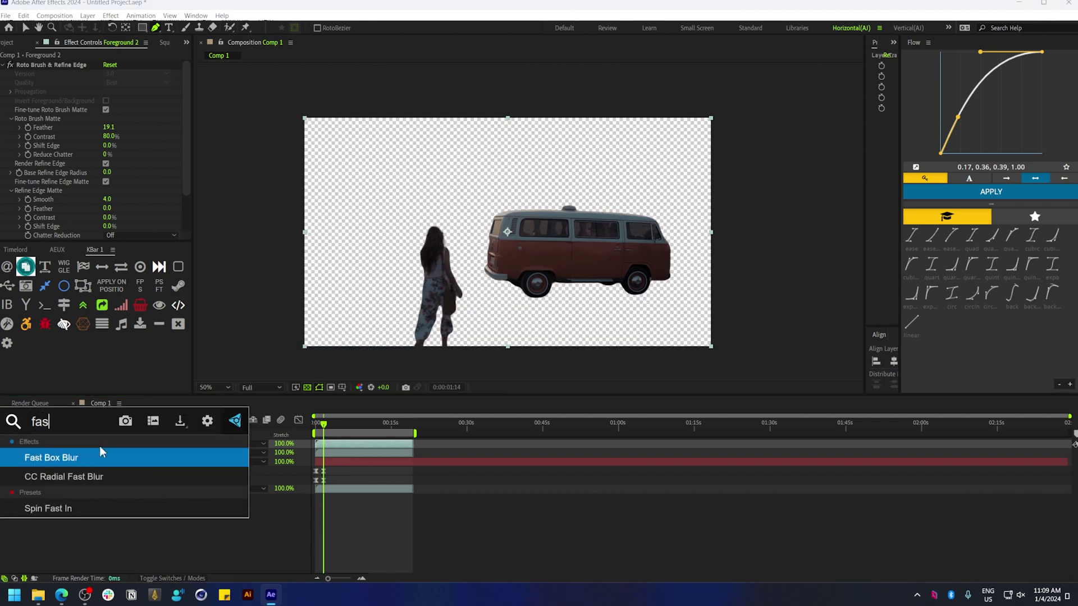
key(Return)
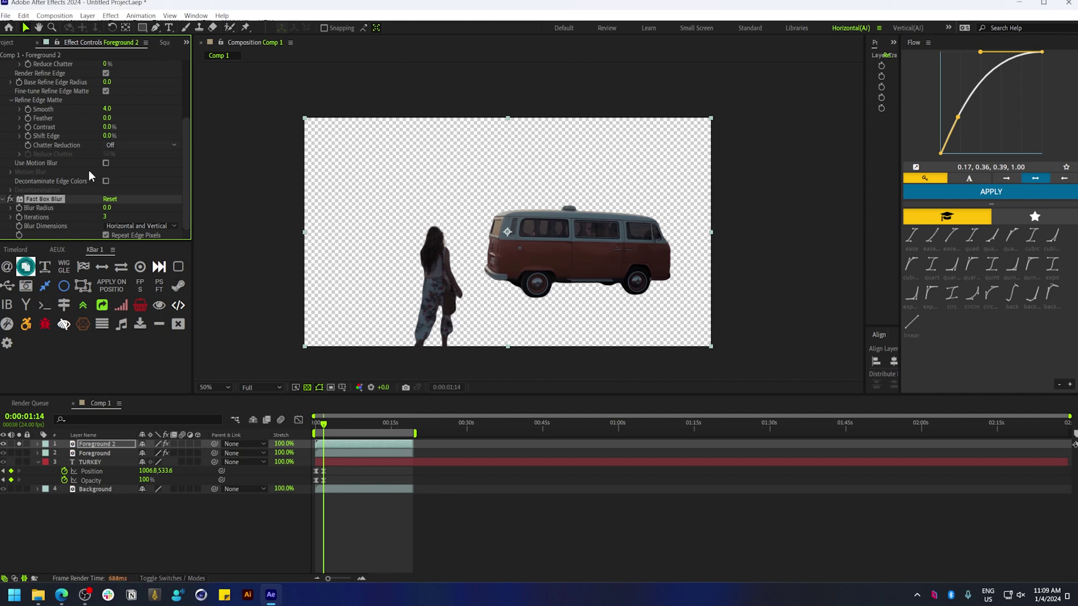
drag(110, 209, 147, 209)
scroll(168, 100, up, 3)
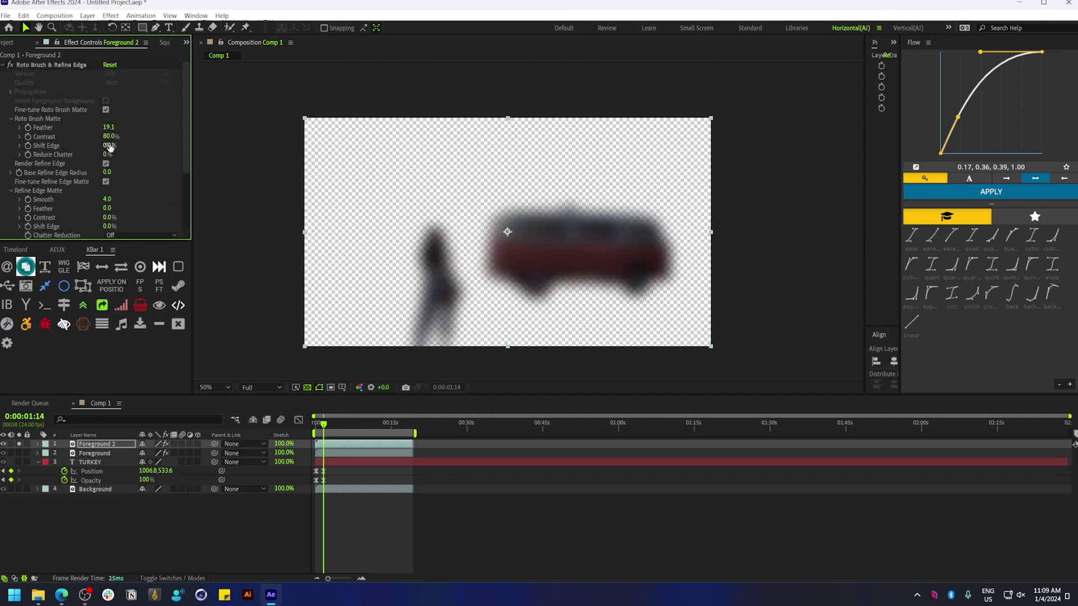
drag(158, 145, 214, 158)
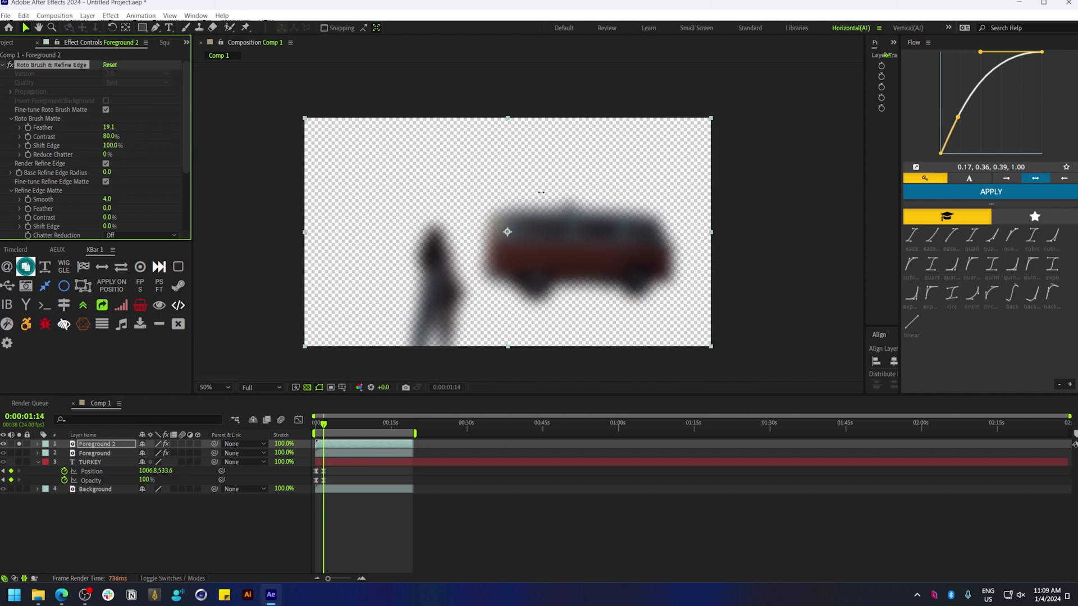
- Unsolo the layers and set TURKEY's track matte to Foreground 2, inverted
click(35, 441)
click(21, 444)
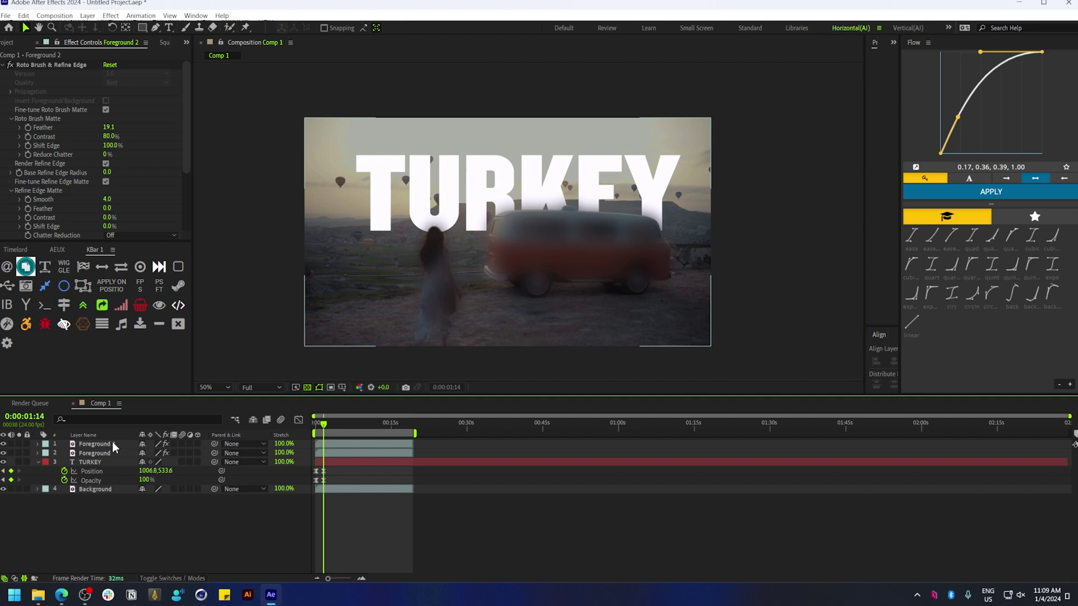
click(195, 579)
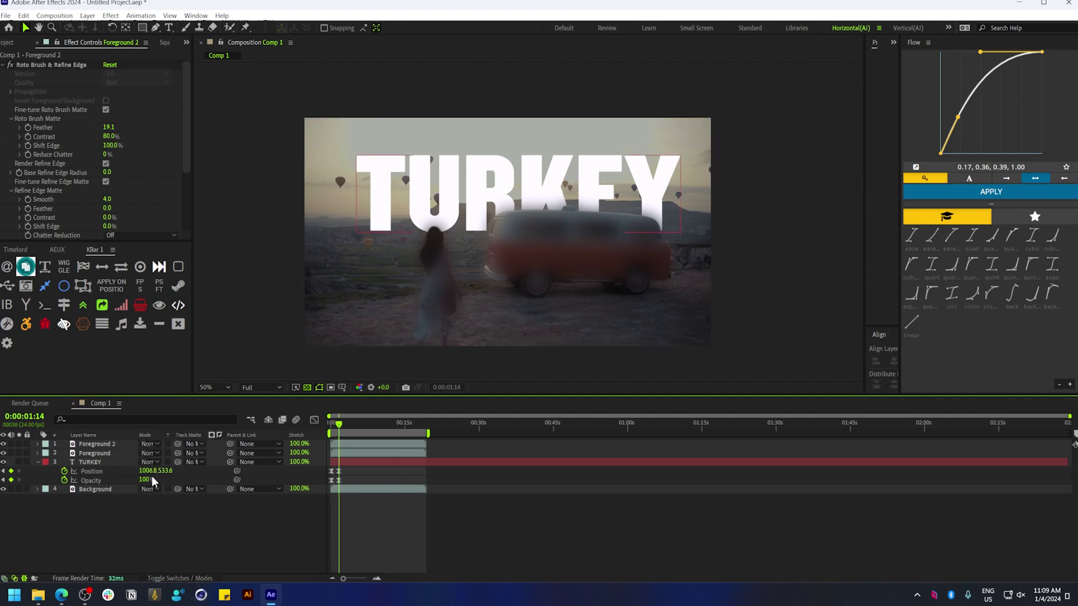
drag(112, 446, 111, 447)
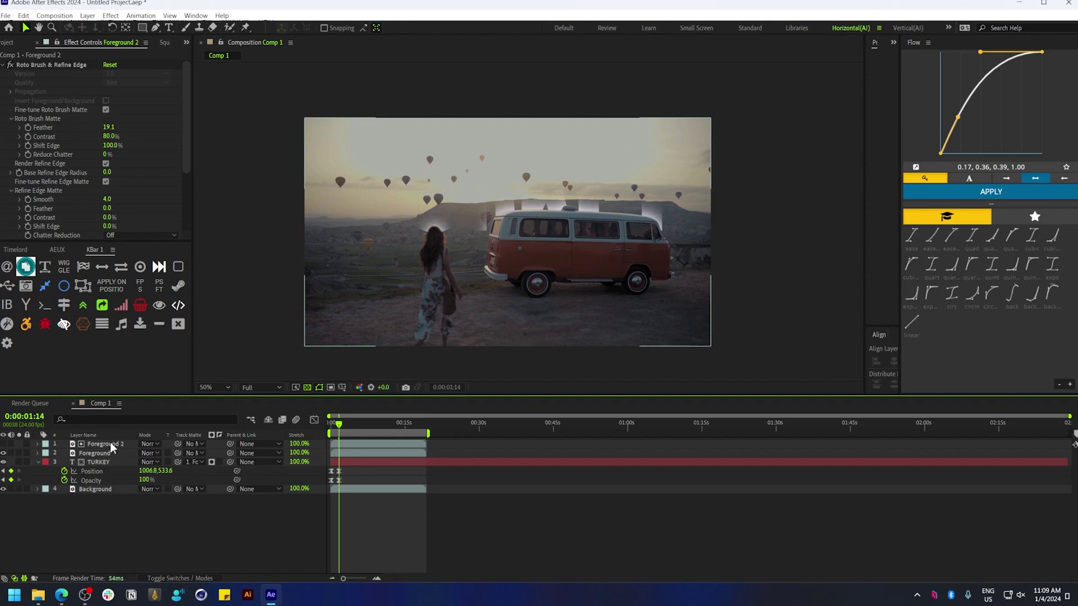
click(219, 462)
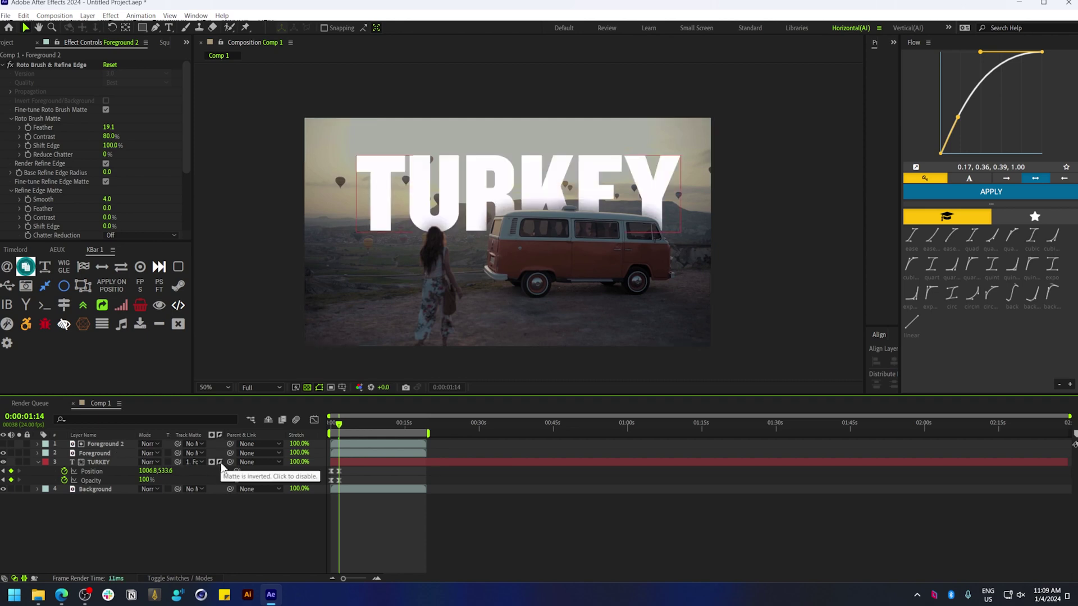
click(376, 510)
scroll(550, 226, up, 2)
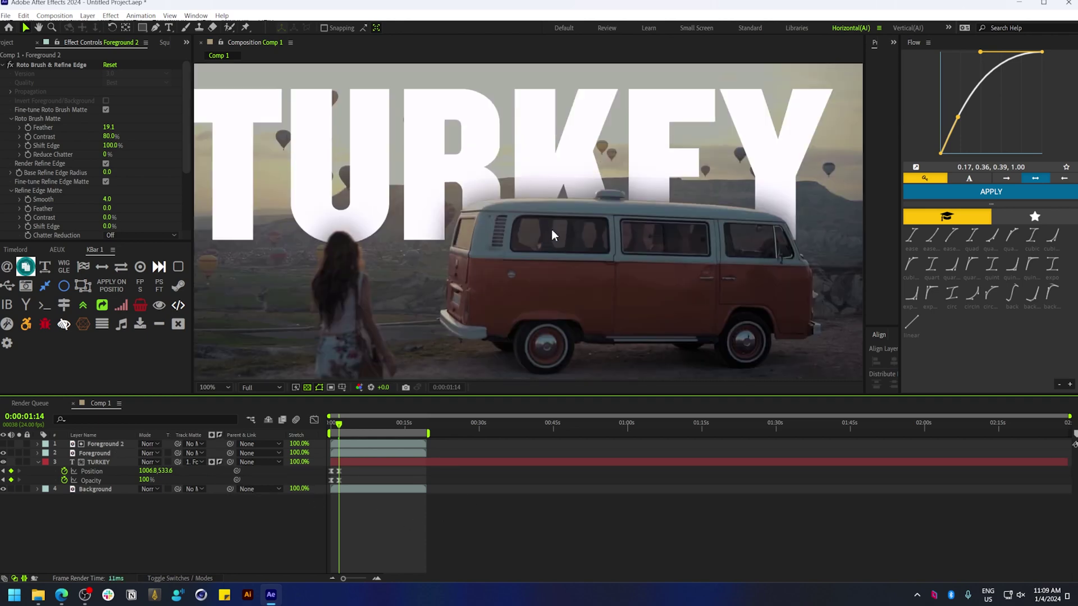
key(shift+/)
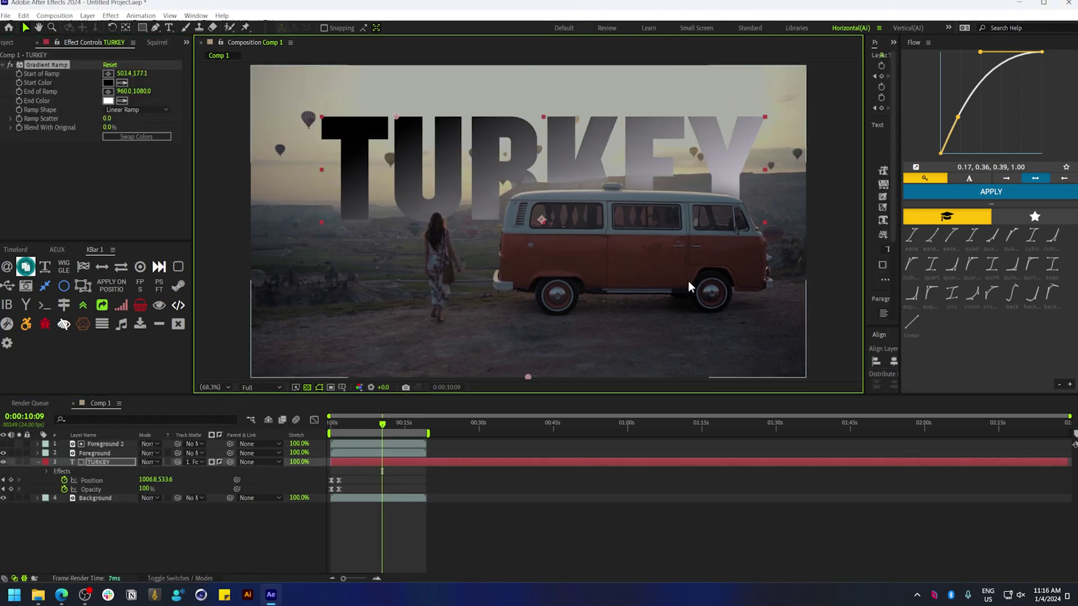
- Make 'Hot Air Baloon TURKEY' a red-to-yellow gradient with drop shadow and a Montserrat Alternates Thin top line
mouse_move(84, 600)
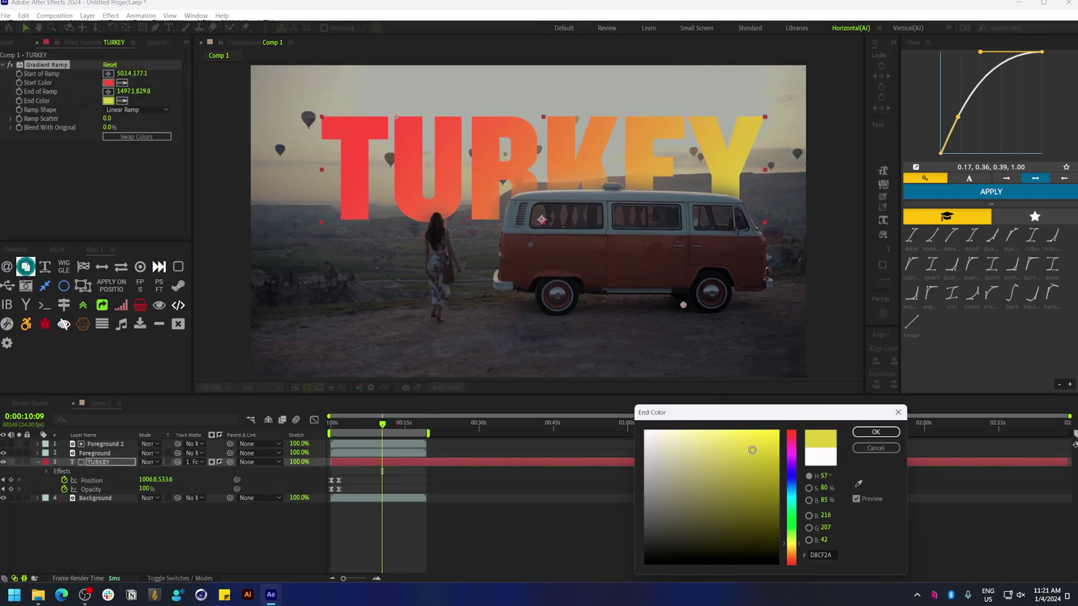
mouse_move(792, 546)
mouse_down()
mouse_move(792, 508)
mouse_move(792, 550)
mouse_up()
key(Return)
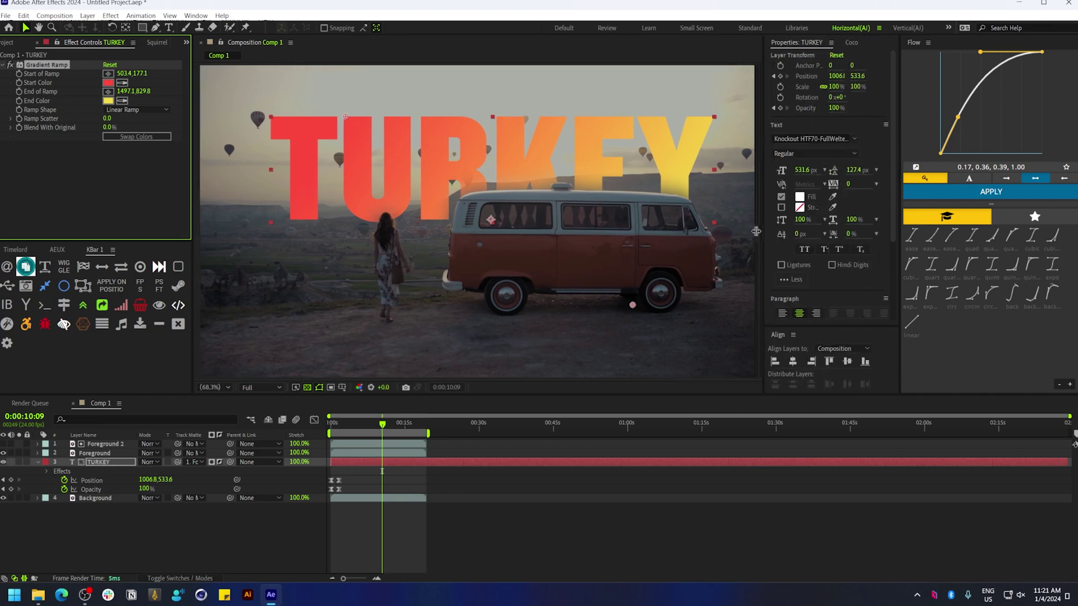
text(flo)
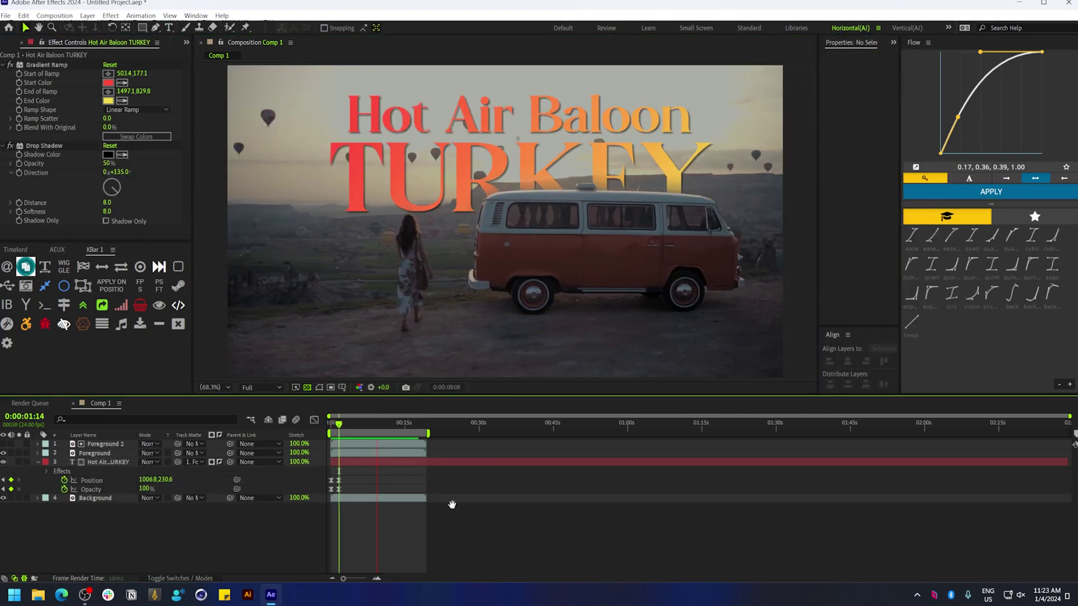
click(341, 462)
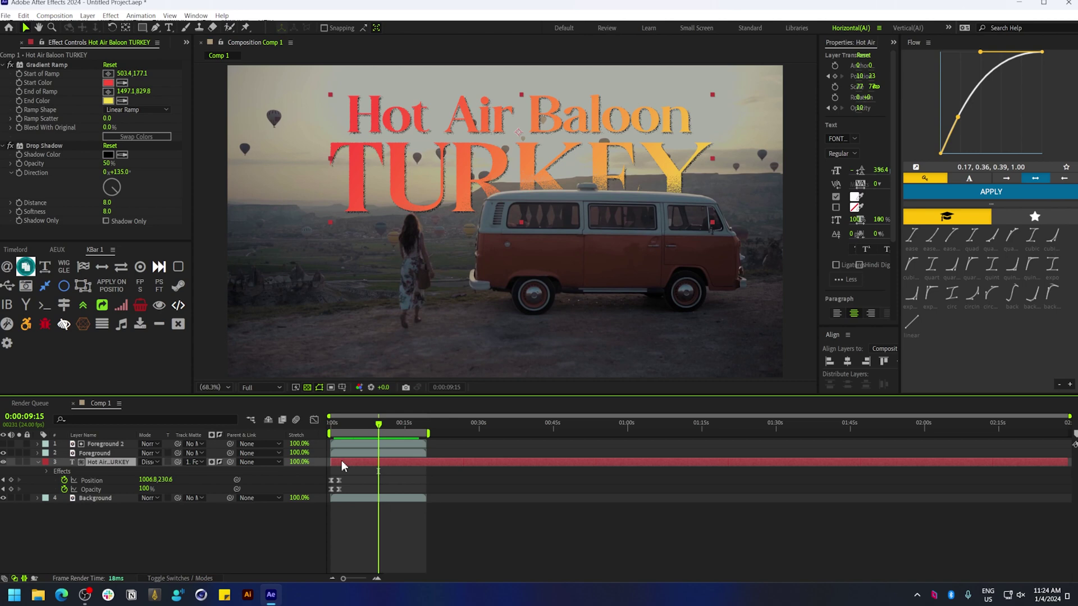
key(shift+=)
key(shift+=)
key(shift+=)
key(shift+=)
key(shift+=)
key(shift+=)
key(shift+=)
key(shift+=)
key(shift+=)
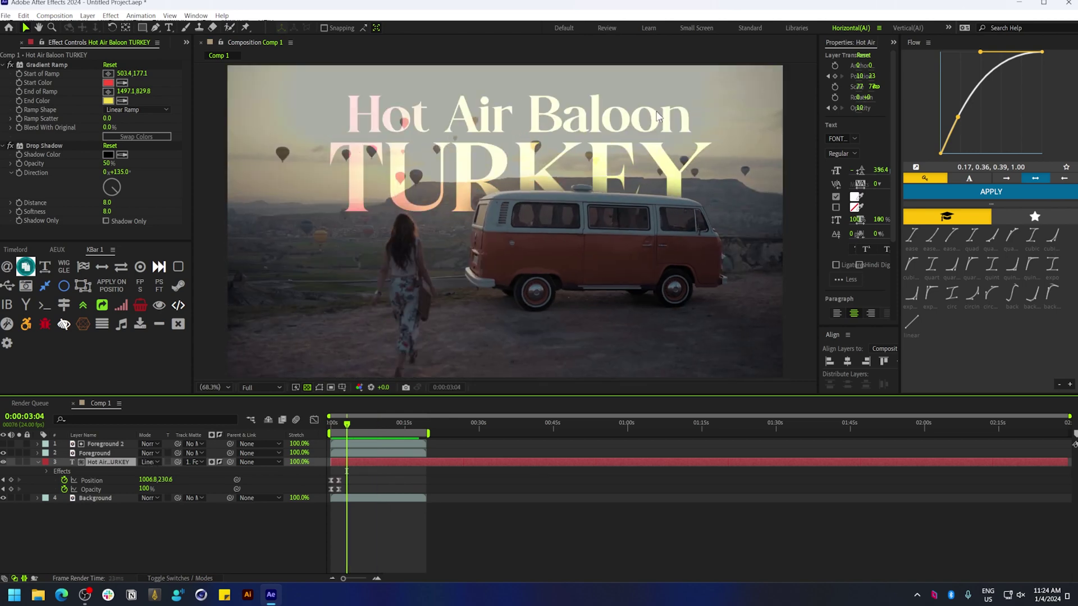
key(Down)
key(Down)
key(Down)
key(Down)
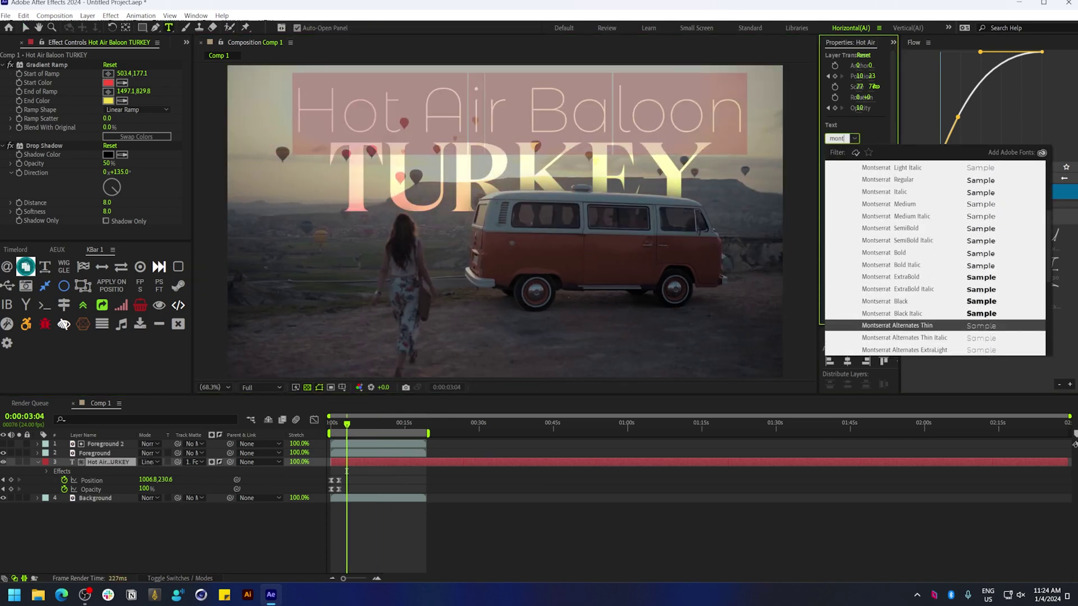
click(495, 527)
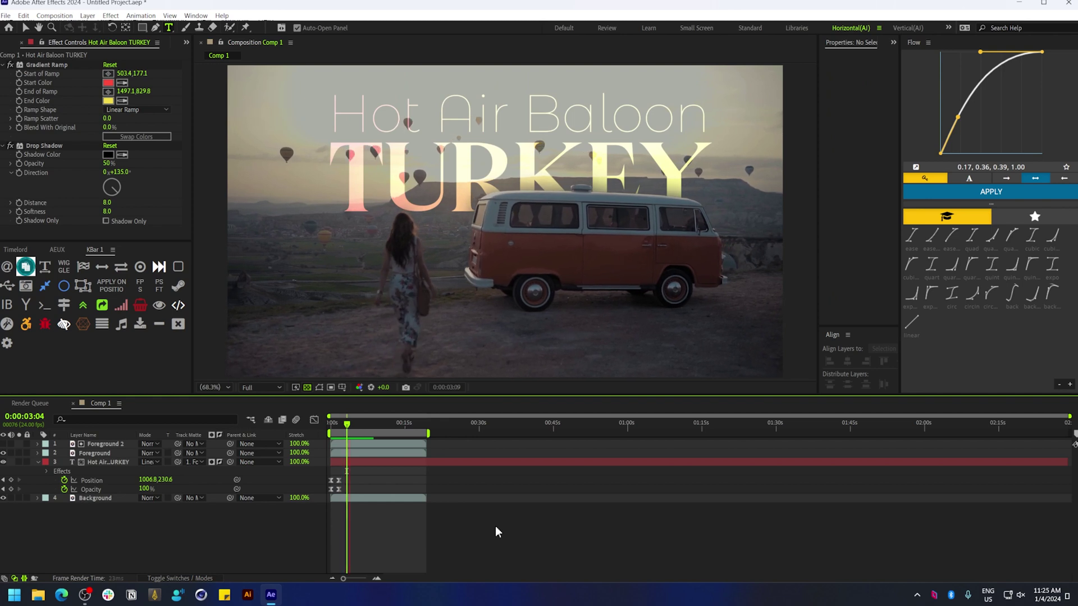